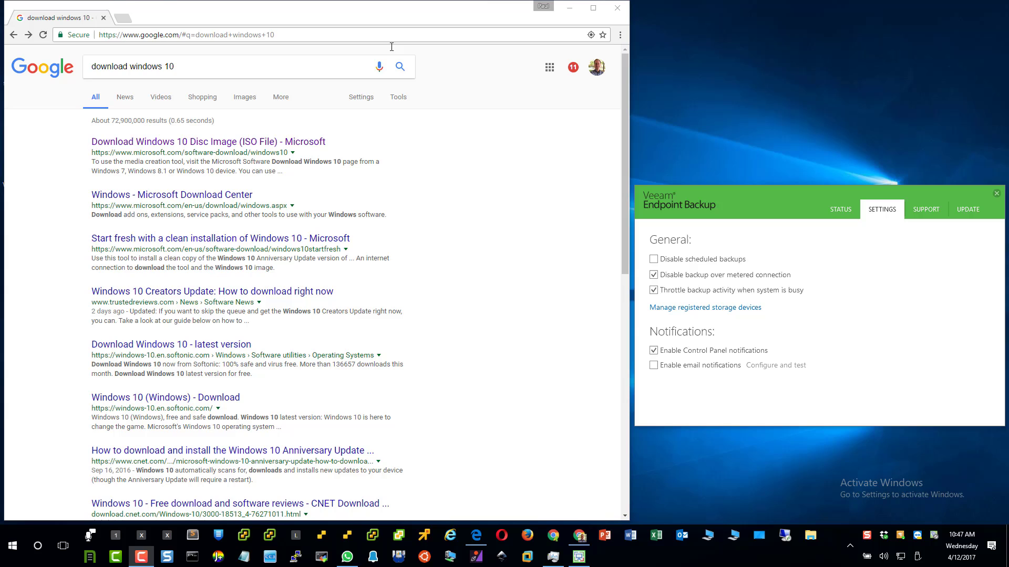
Open Microsoft's Download Windows 10 page from the first Google result.
{"action": "left_click", "coordinate": [285, 145]}
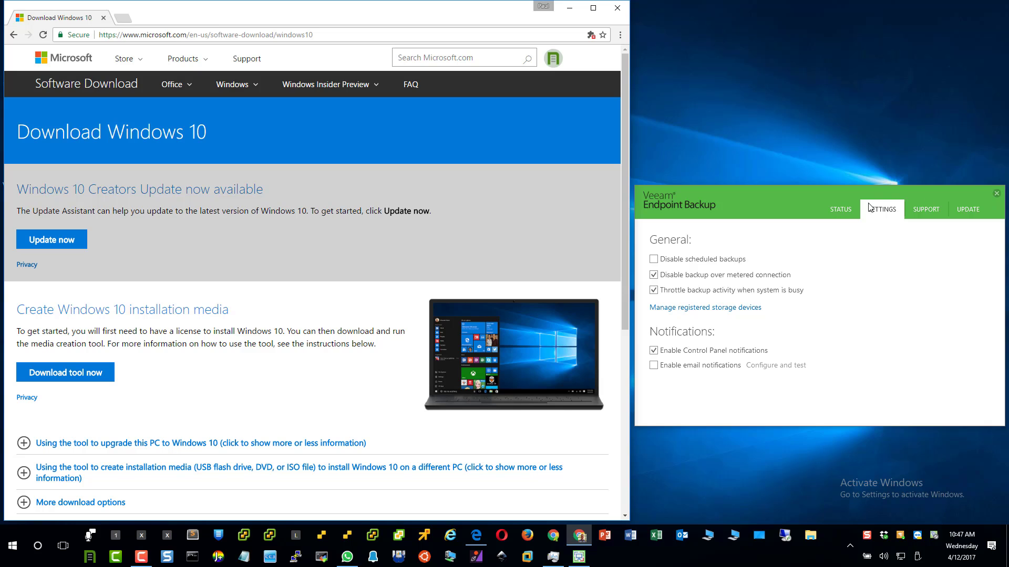
Check the SETTINGS tab in Veeam Endpoint Backup and minimize Chrome to clear the desktop.
{"action": "left_click", "coordinate": [996, 193]}
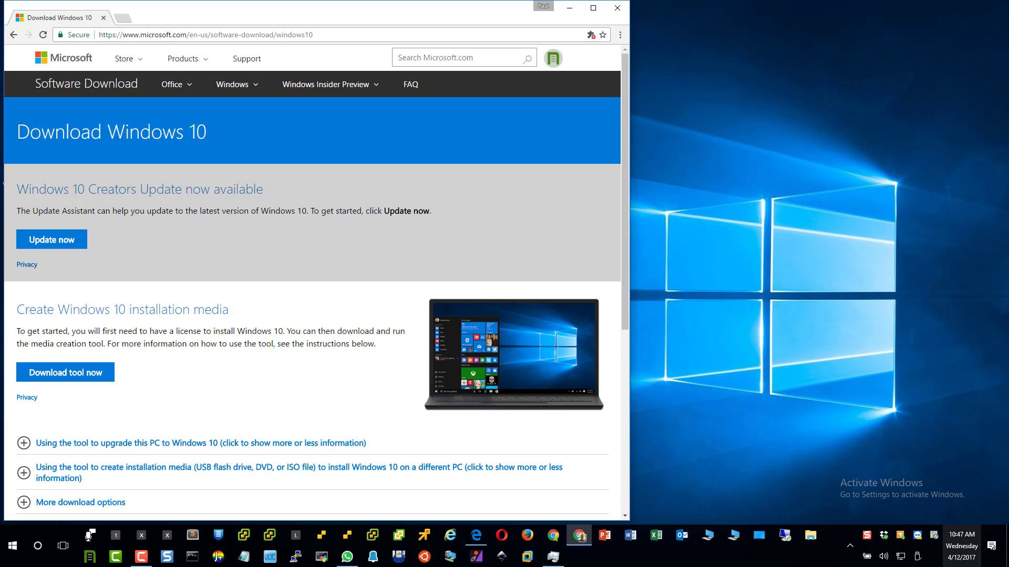
{"action": "left_click", "coordinate": [933, 535]}
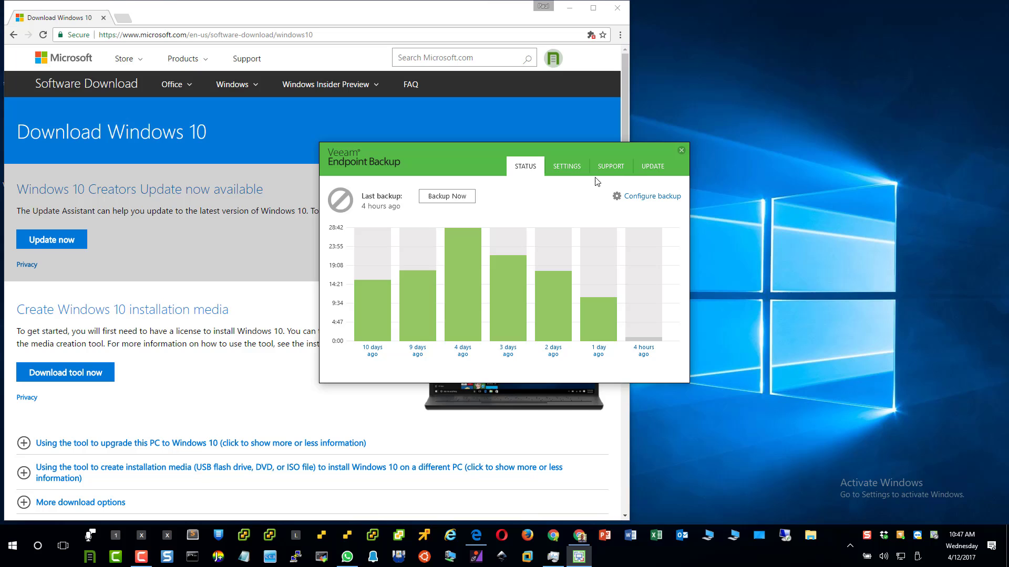
{"action": "left_click", "coordinate": [565, 166]}
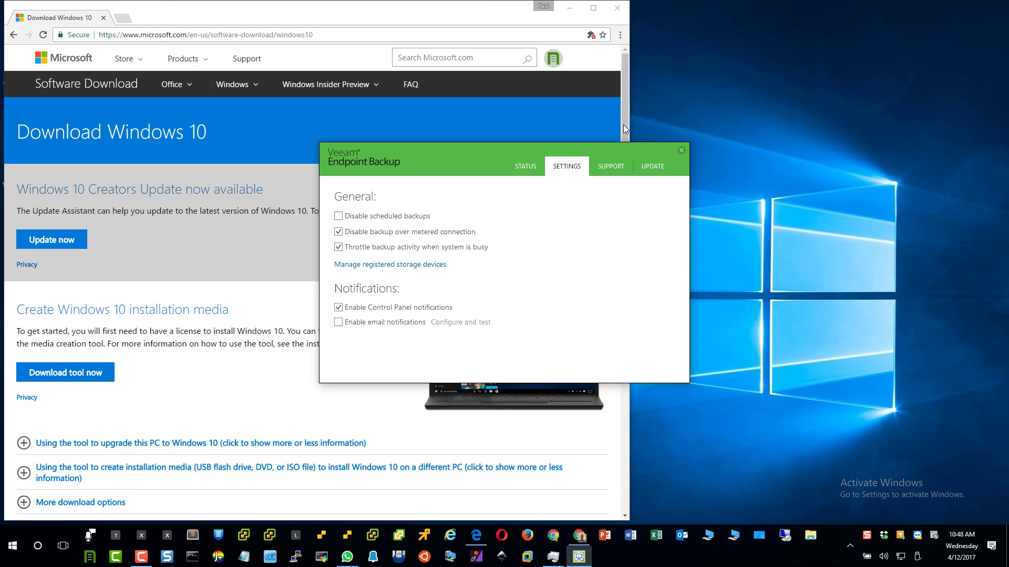
{"action": "left_click", "coordinate": [569, 8]}
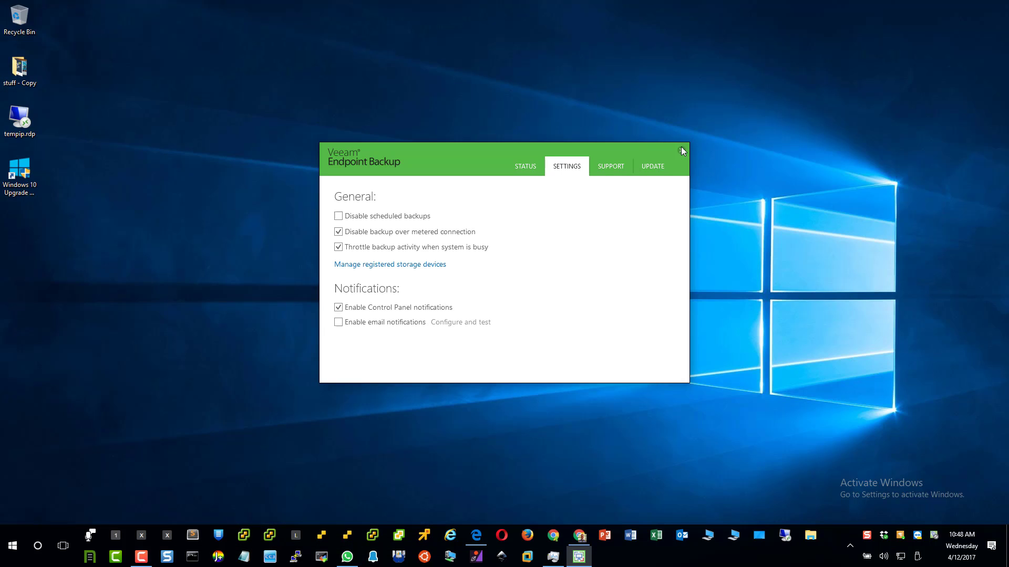
Delete the Windows 10 Upgrade Assistant desktop shortcut and search for Disk Cleanup.
{"action": "left_click", "coordinate": [682, 160]}
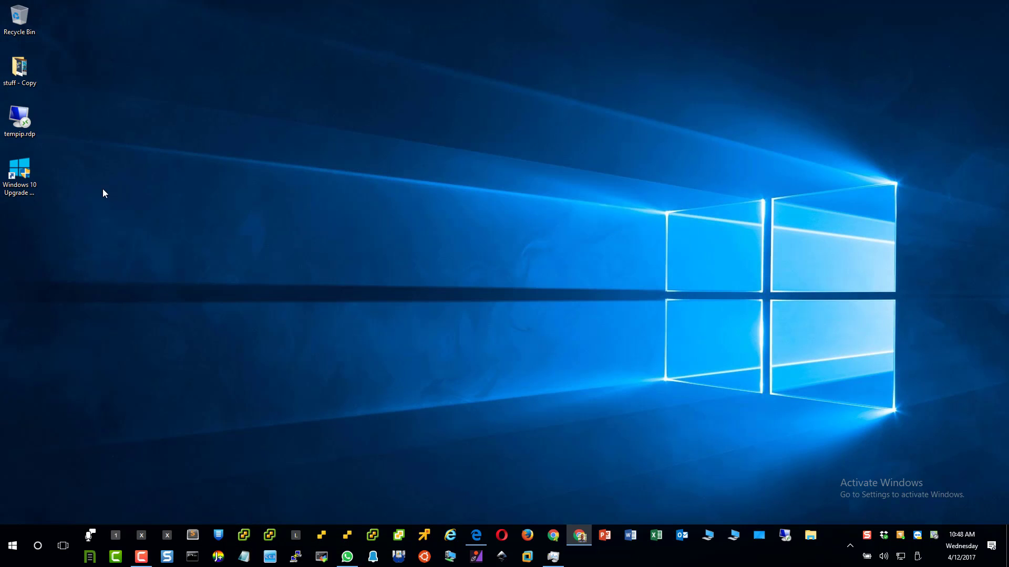
{"action": "left_click", "coordinate": [20, 175]}
{"action": "key", "text": "Delete"}
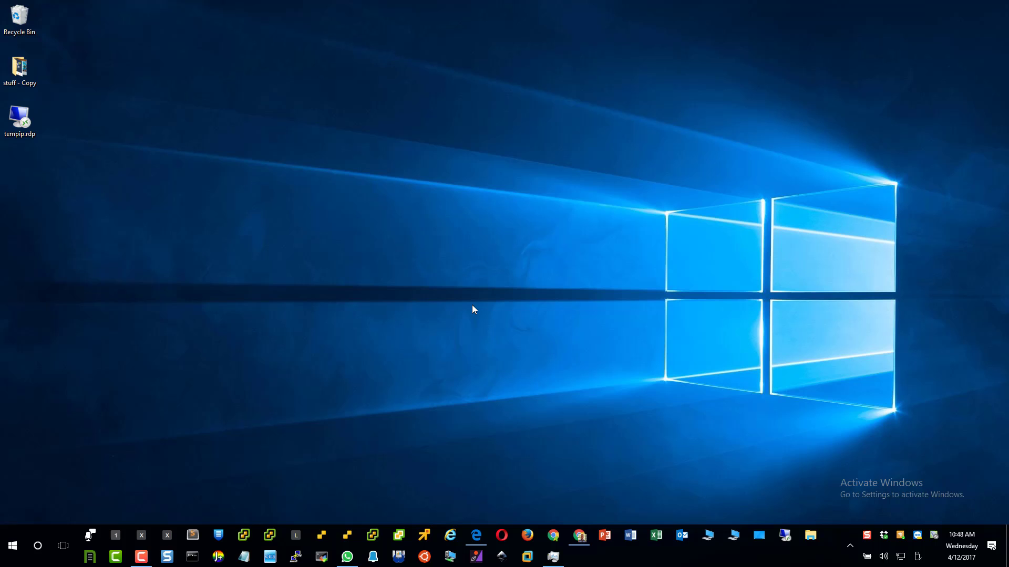
{"action": "key", "text": "super"}
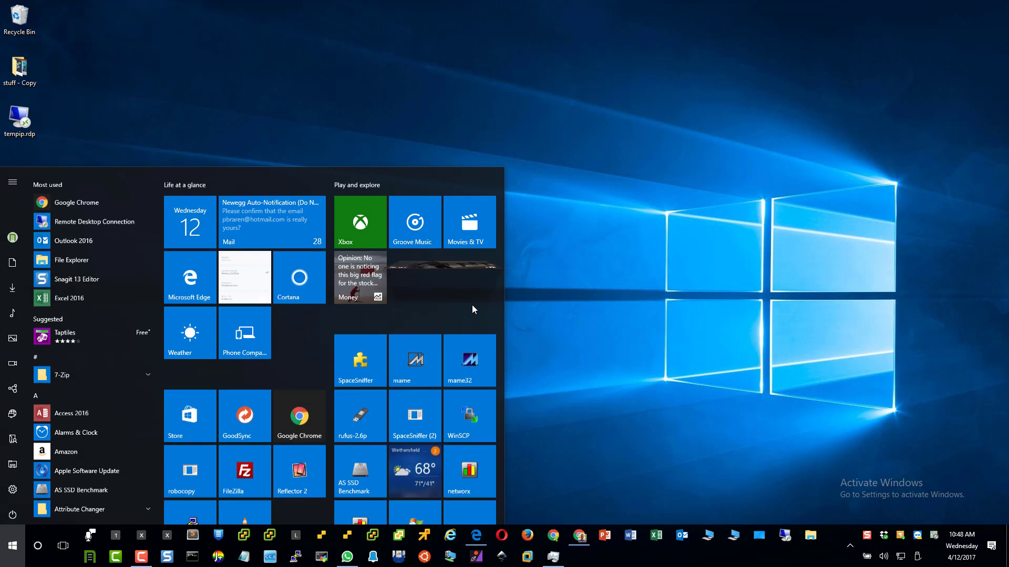
{"action": "type", "text": "disk"}
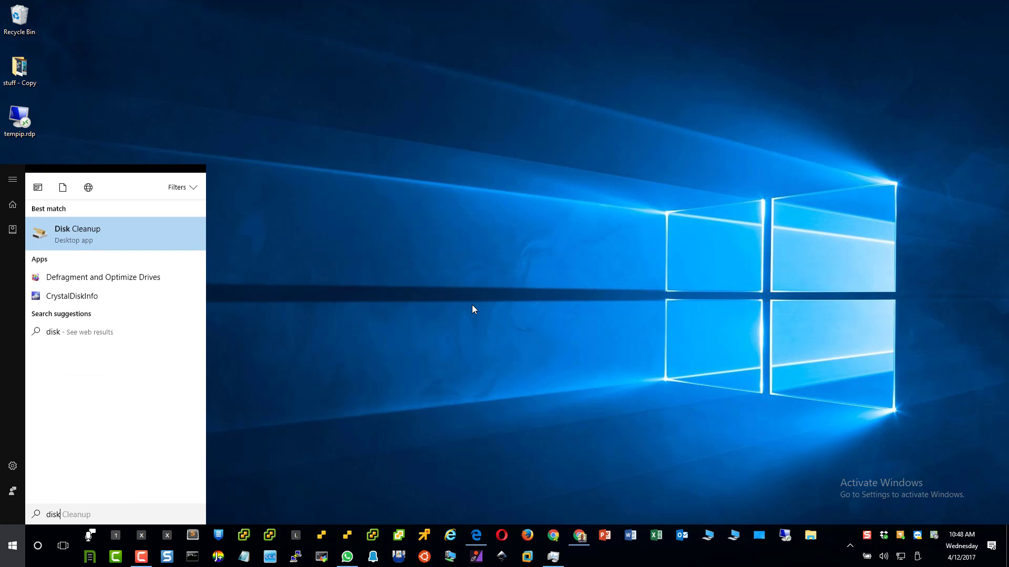
Run Disk Cleanup with system files and tick Previous Windows installation(s).
{"action": "left_click", "coordinate": [157, 226]}
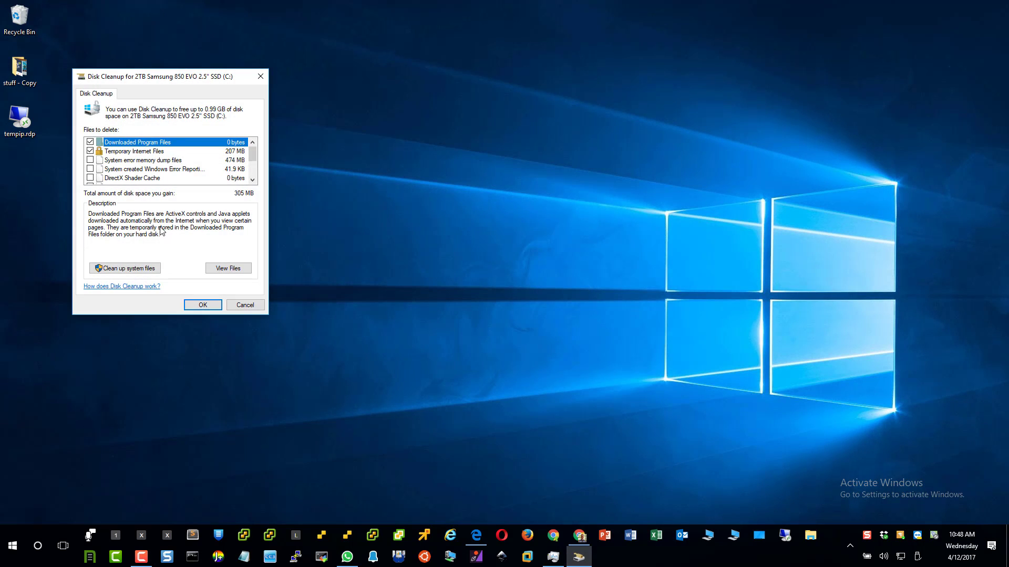
{"action": "left_click", "coordinate": [151, 270]}
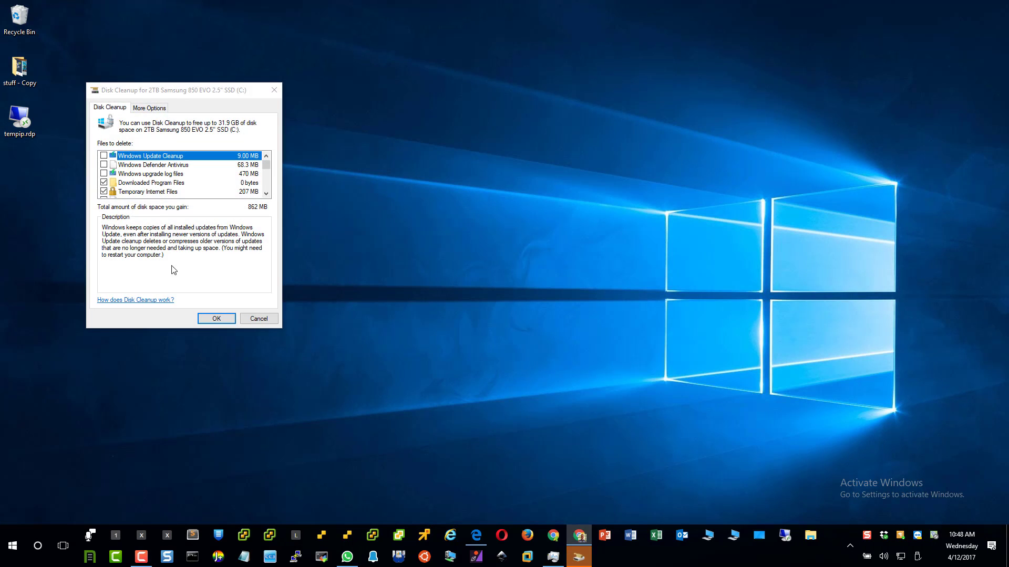
{"action": "left_click_drag", "start_coordinate": [269, 168], "coordinate": [269, 174]}
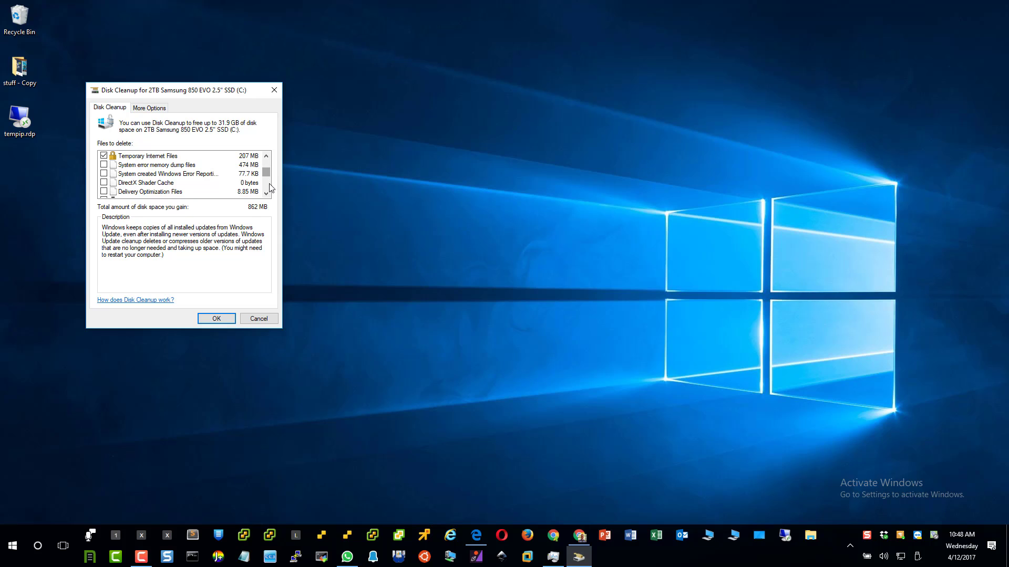
{"action": "left_click", "coordinate": [266, 193]}
{"action": "left_click", "coordinate": [267, 192]}
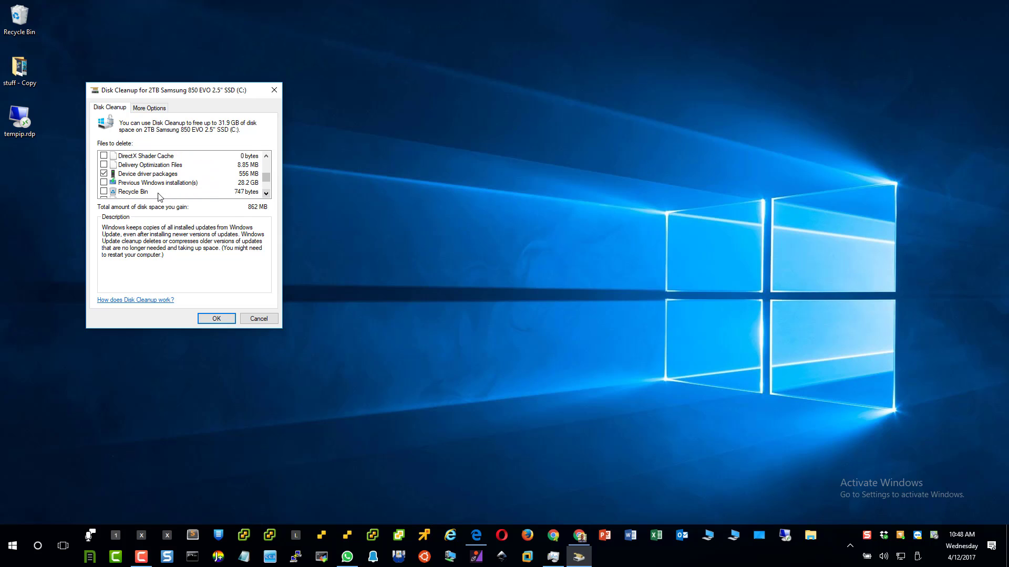
{"action": "left_click", "coordinate": [104, 182]}
Tick Temporary Windows installation files for a 30.7 GB total and confirm with OK.
{"action": "left_click", "coordinate": [266, 194]}
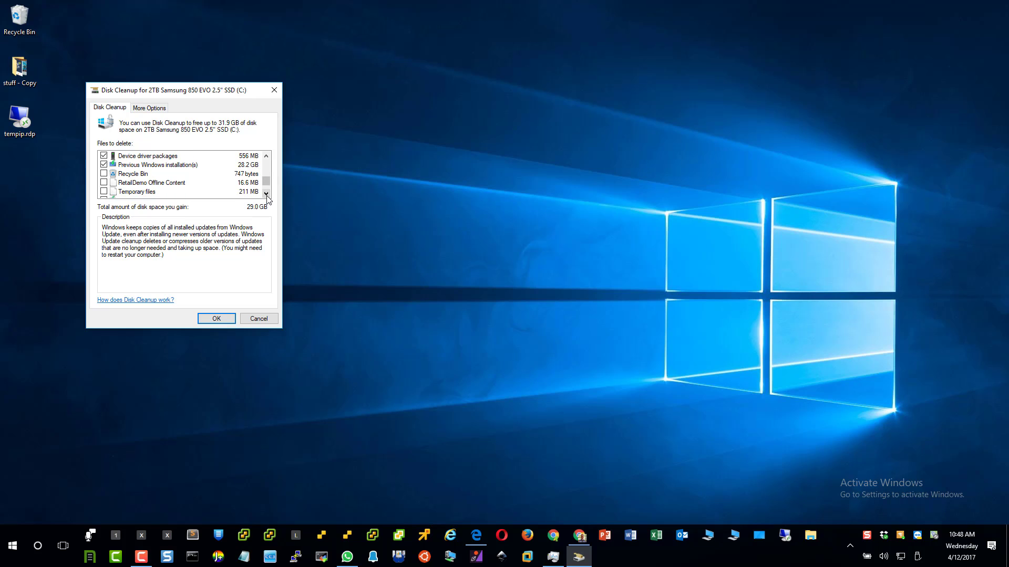
{"action": "left_click", "coordinate": [267, 195]}
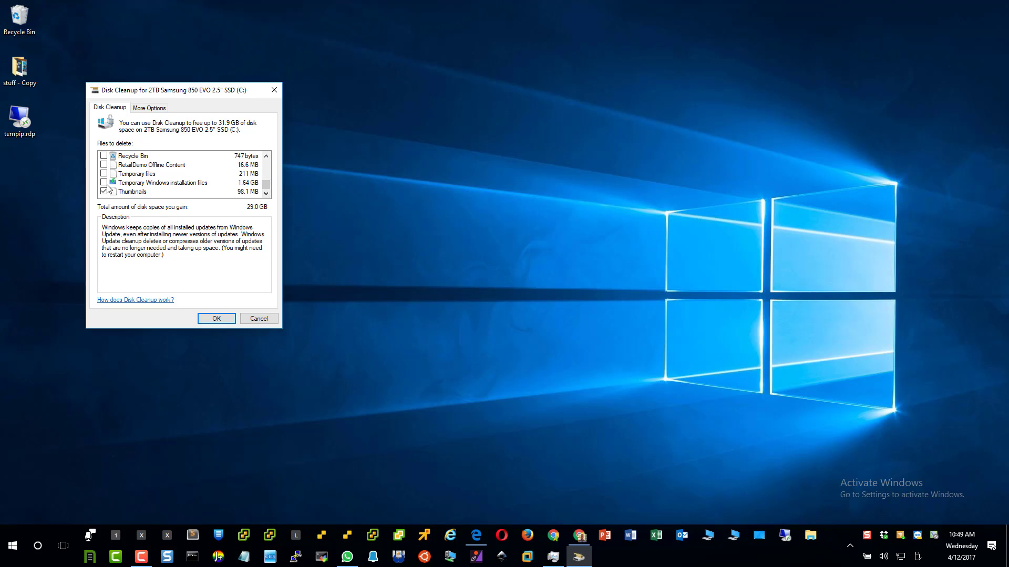
{"action": "left_click", "coordinate": [103, 191]}
{"action": "left_click", "coordinate": [104, 183]}
{"action": "left_click", "coordinate": [216, 318]}
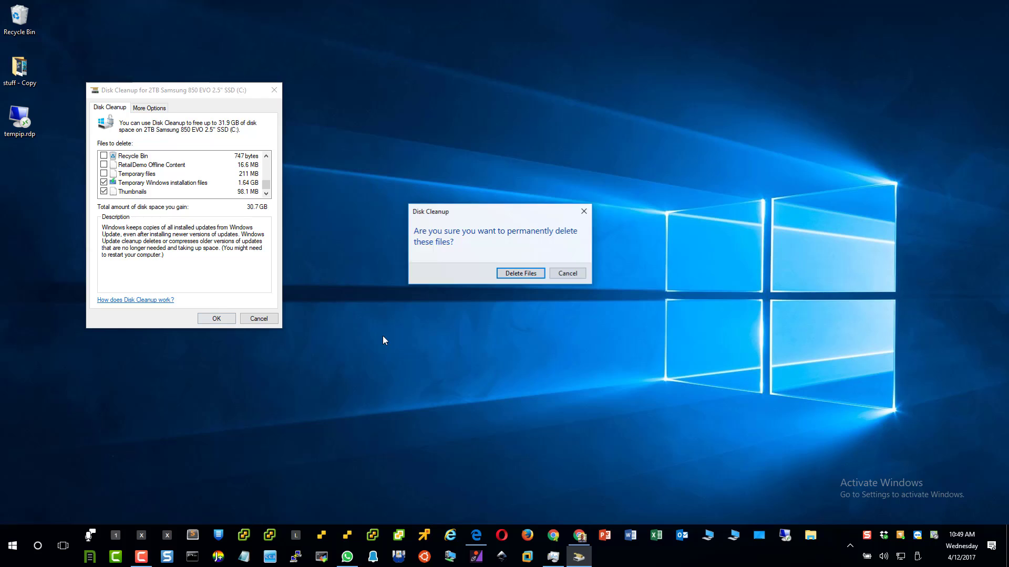
Confirm Delete Files and accept removing previous Windows installations.
{"action": "left_click", "coordinate": [534, 277]}
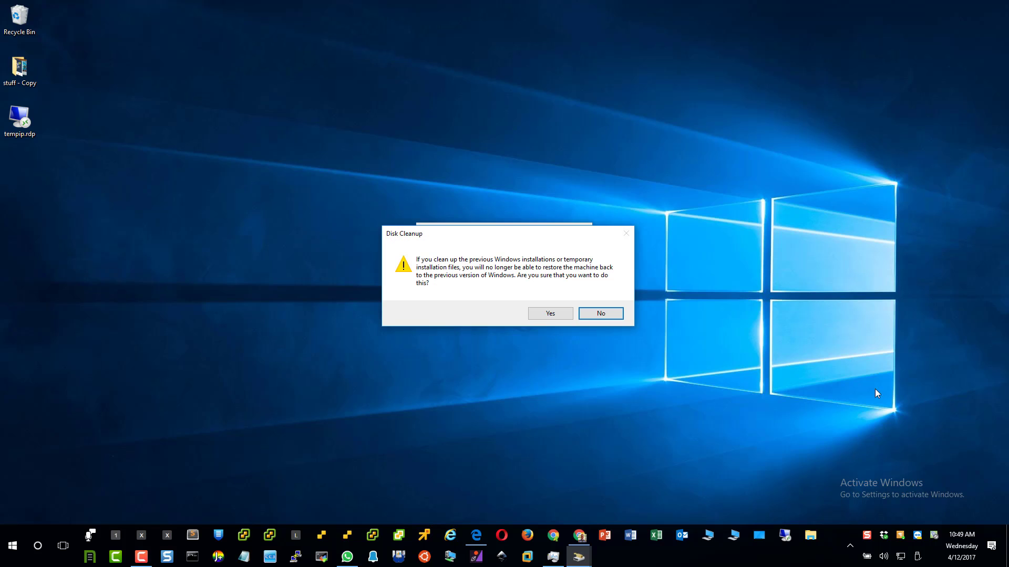
{"action": "left_click", "coordinate": [551, 314]}
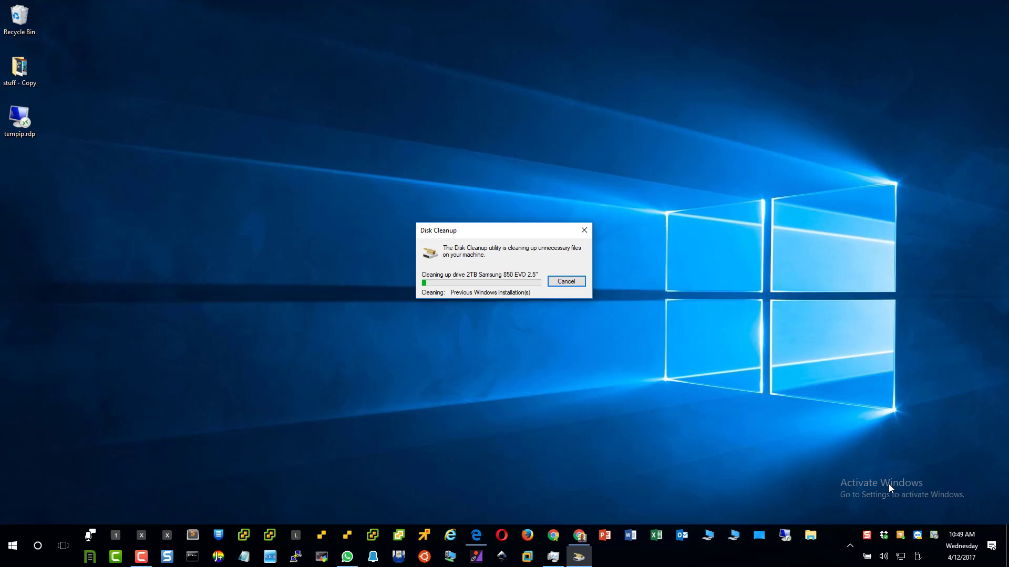
Open the Activation page in Settings showing Windows 10 Pro not activated.
{"action": "right_click", "coordinate": [797, 560]}
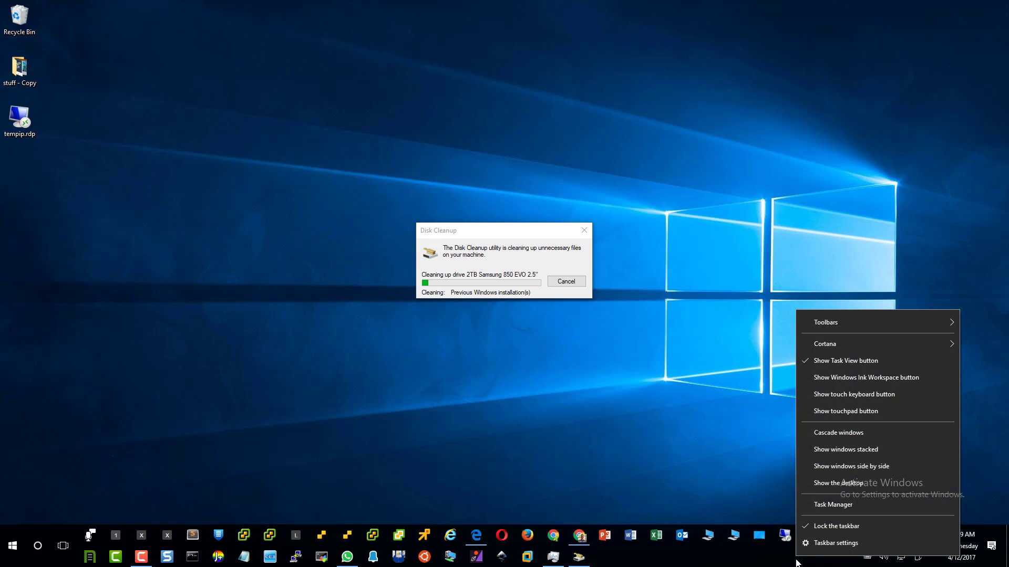
{"action": "left_click", "coordinate": [806, 544]}
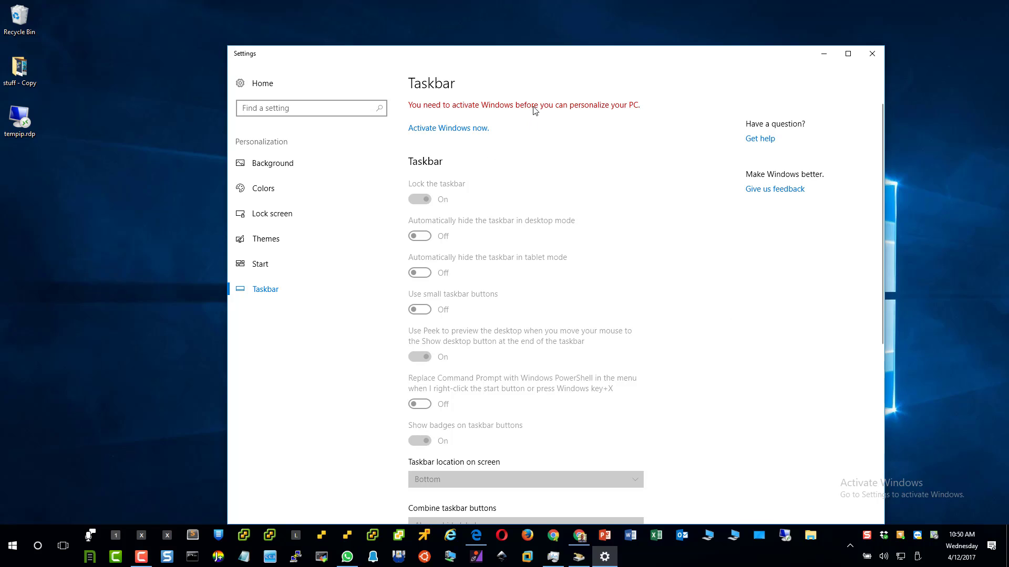
{"action": "left_click", "coordinate": [468, 130]}
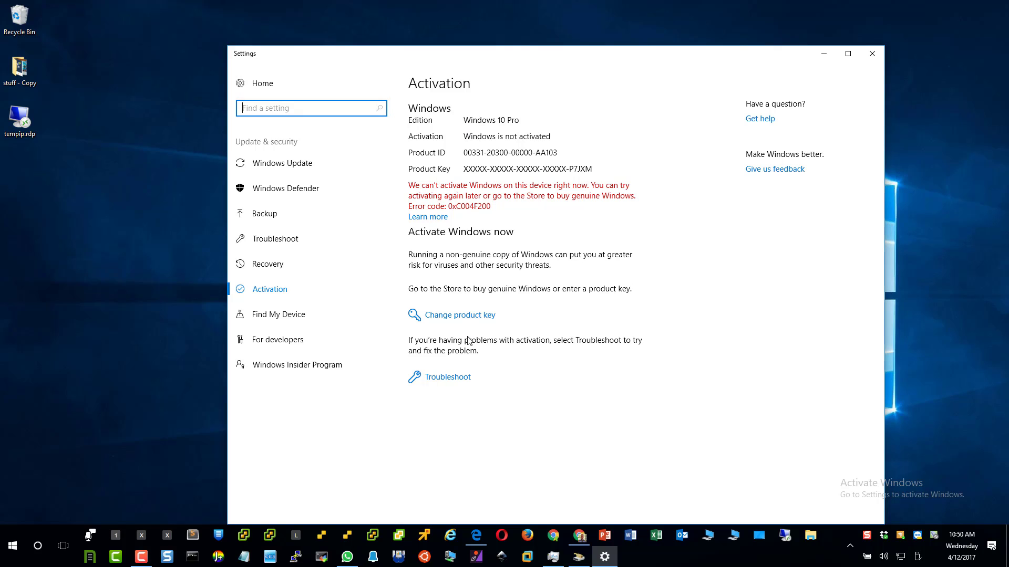
Enter a new product key and activate Windows 10 Pro with a digital license.
{"action": "left_click", "coordinate": [476, 319]}
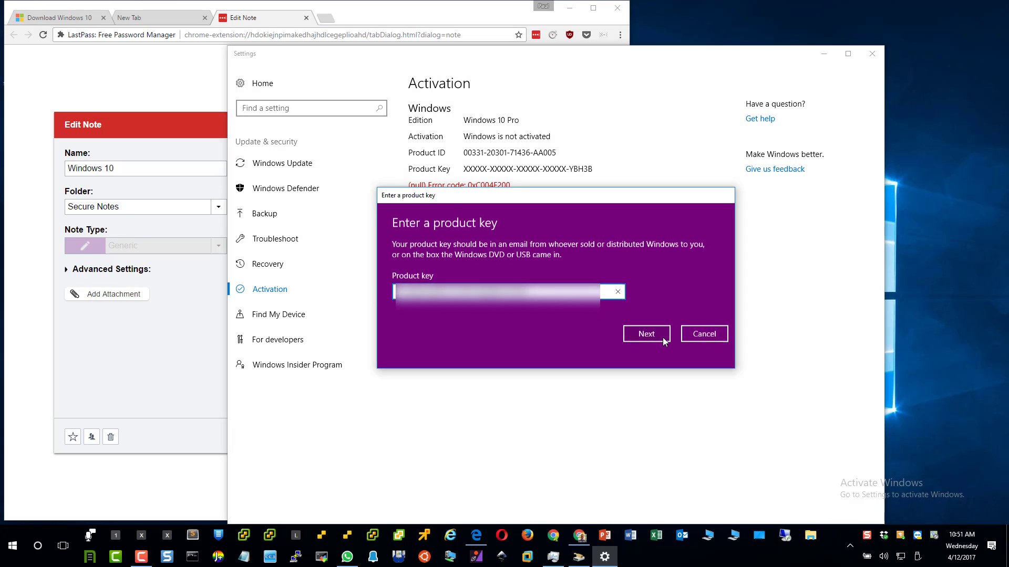
{"action": "left_click", "coordinate": [646, 335]}
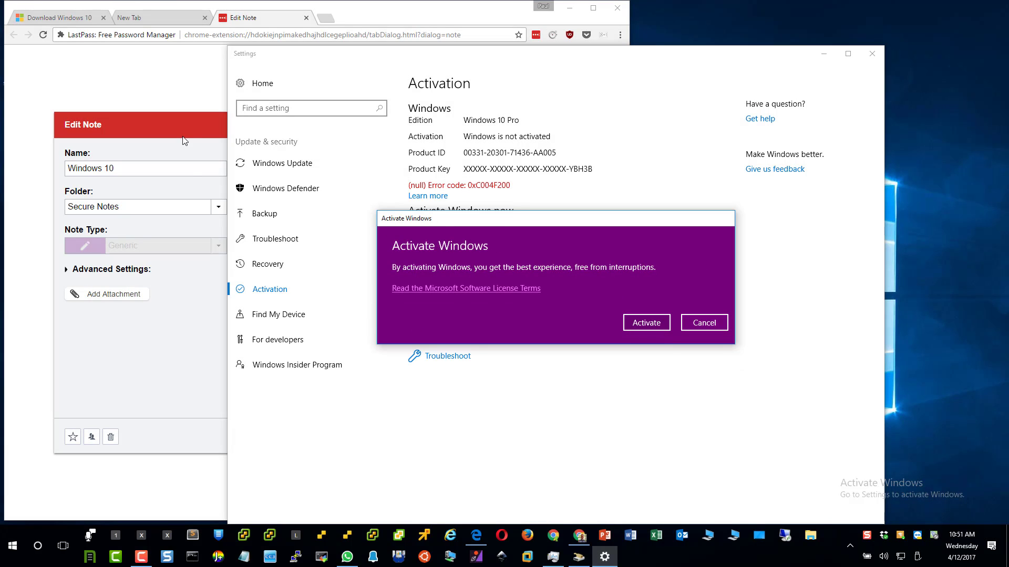
{"action": "left_click", "coordinate": [647, 324]}
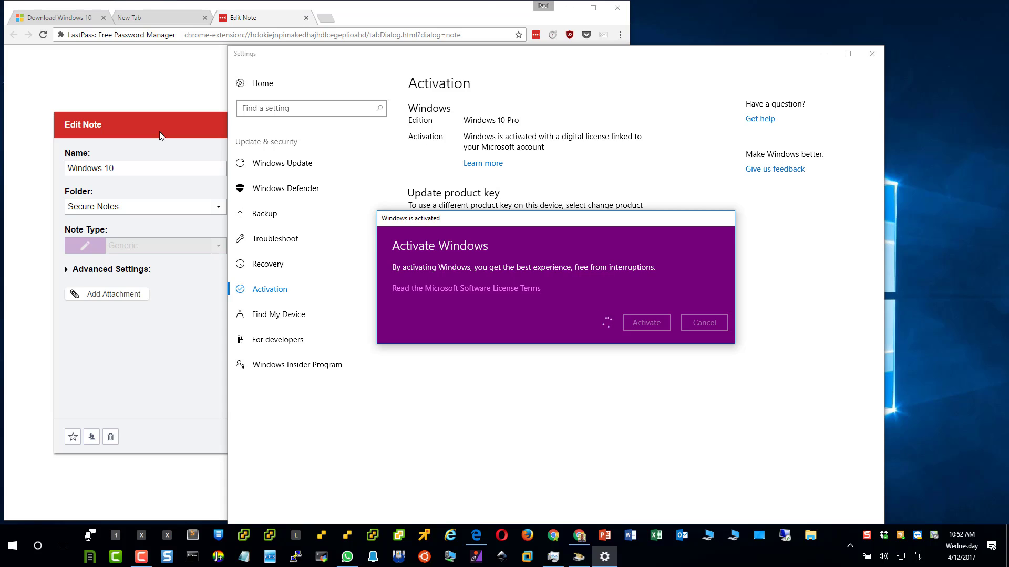
{"action": "left_click", "coordinate": [568, 7]}
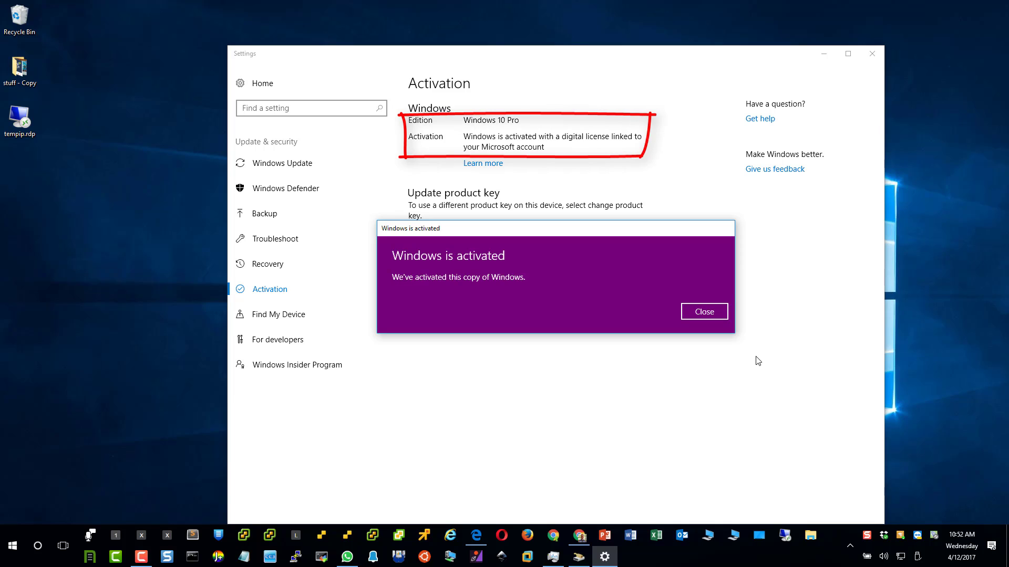
{"action": "left_click", "coordinate": [711, 316]}
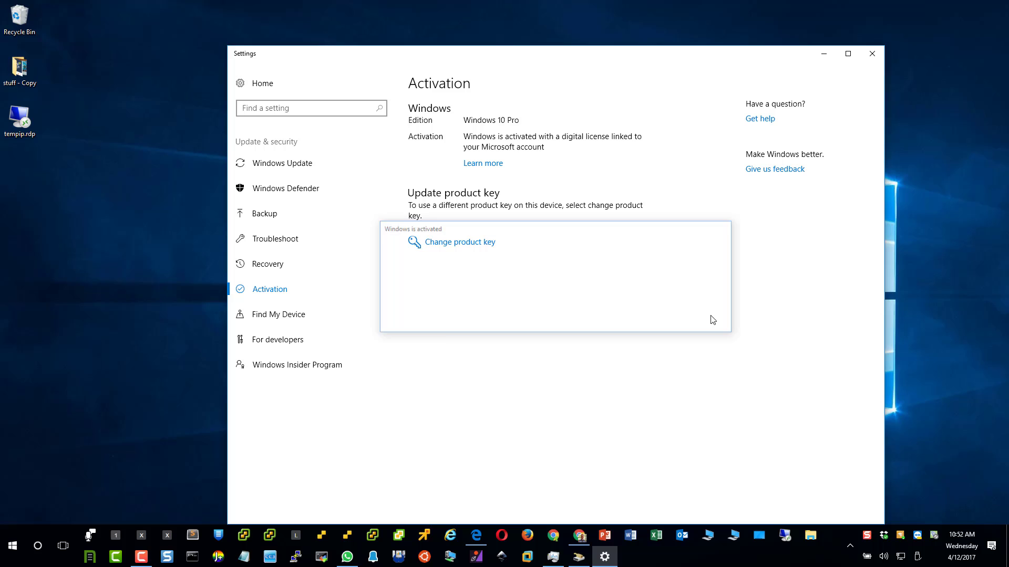
Review Veeam Endpoint Backup settings and start a manual backup with Backup Now.
{"action": "left_click", "coordinate": [872, 53]}
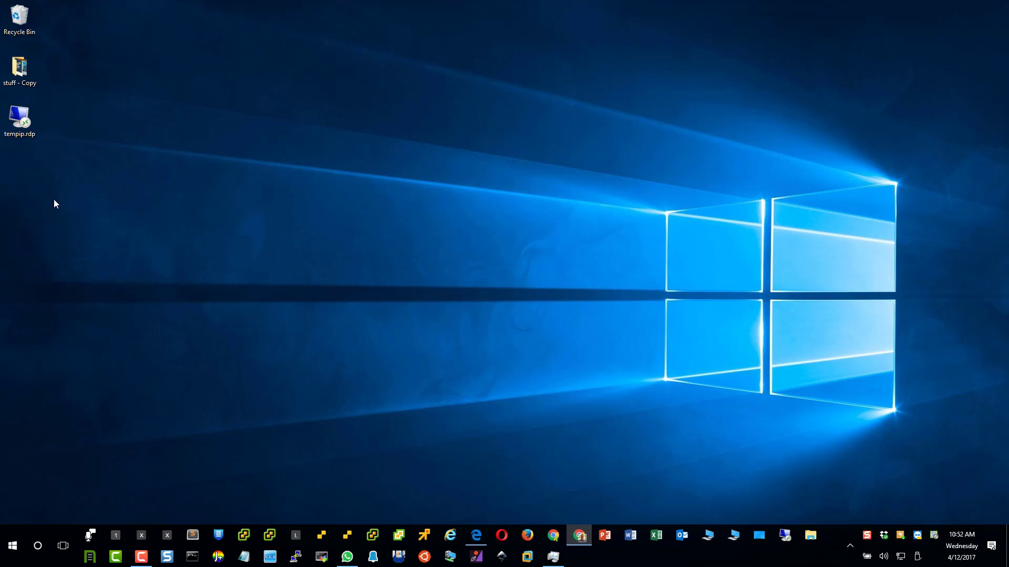
{"action": "left_click", "coordinate": [936, 537]}
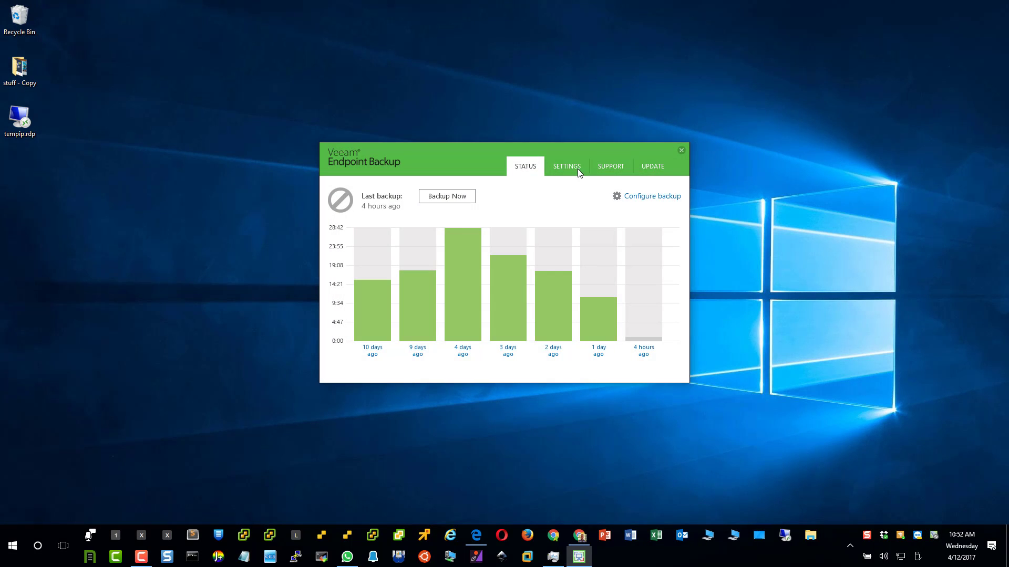
{"action": "left_click", "coordinate": [577, 169]}
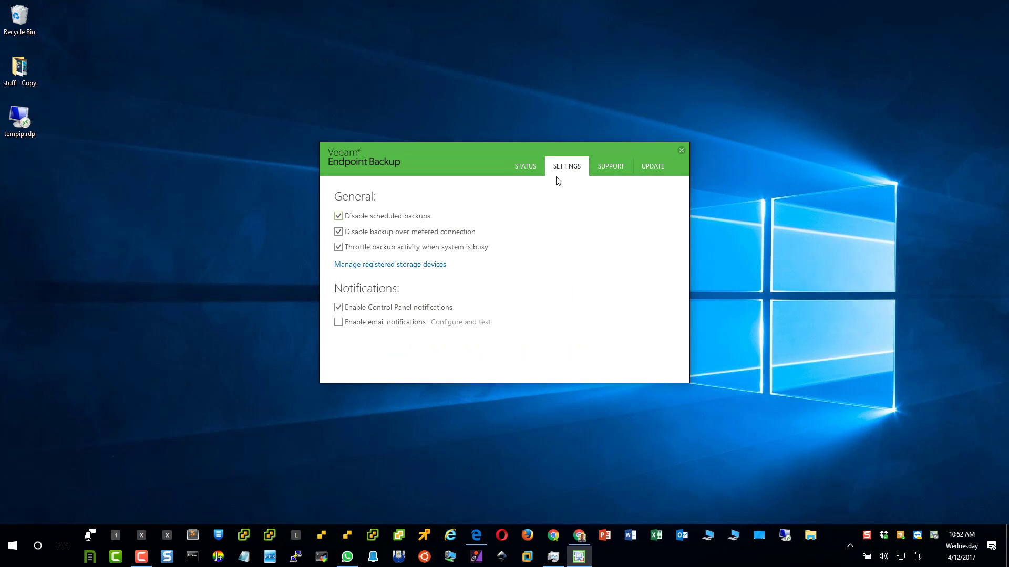
{"action": "left_click", "coordinate": [540, 171]}
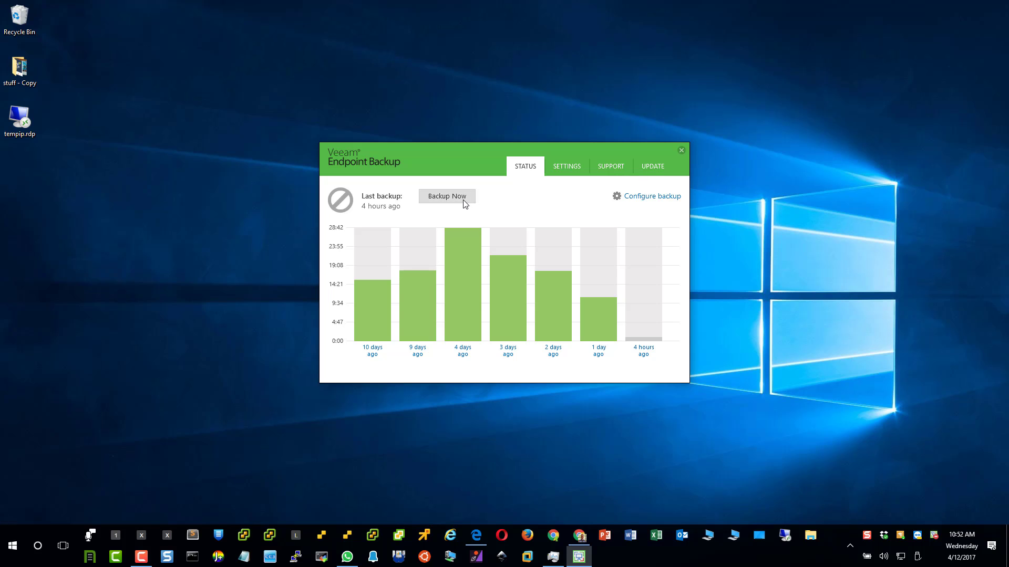
{"action": "left_click", "coordinate": [463, 199]}
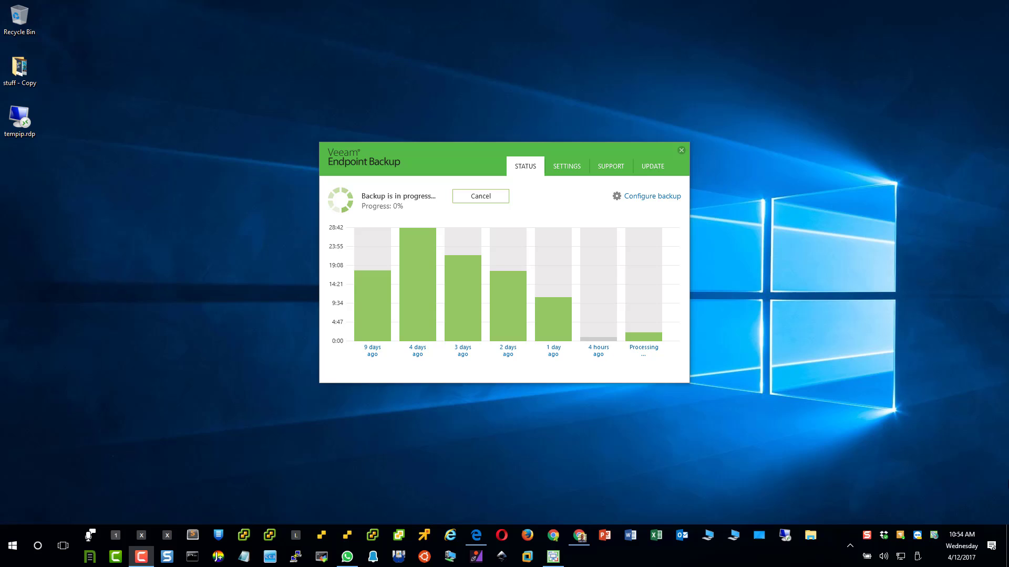
{"action": "key", "text": "super+r"}
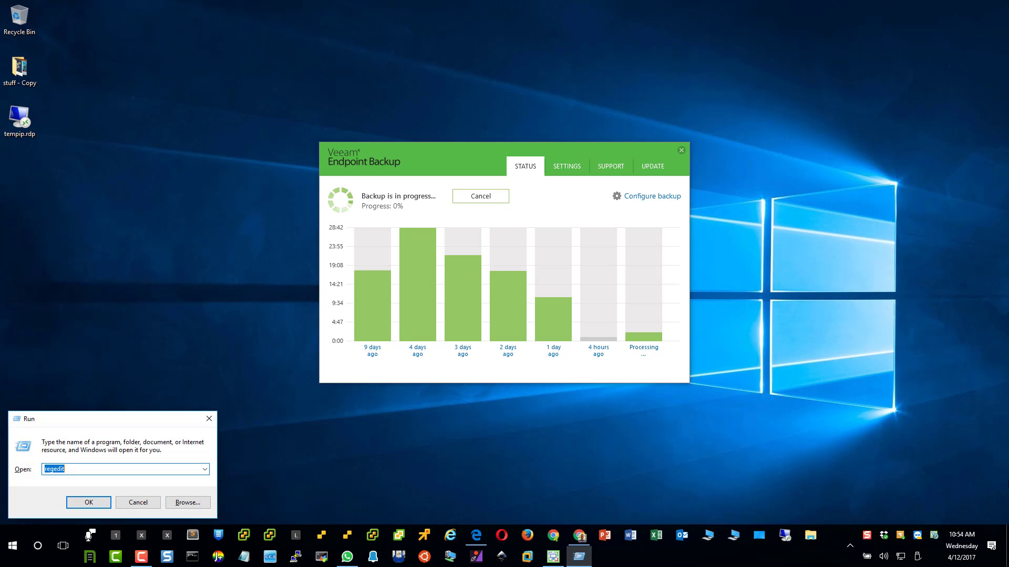
{"action": "type", "text": "winver"}
{"action": "key", "text": "Return"}
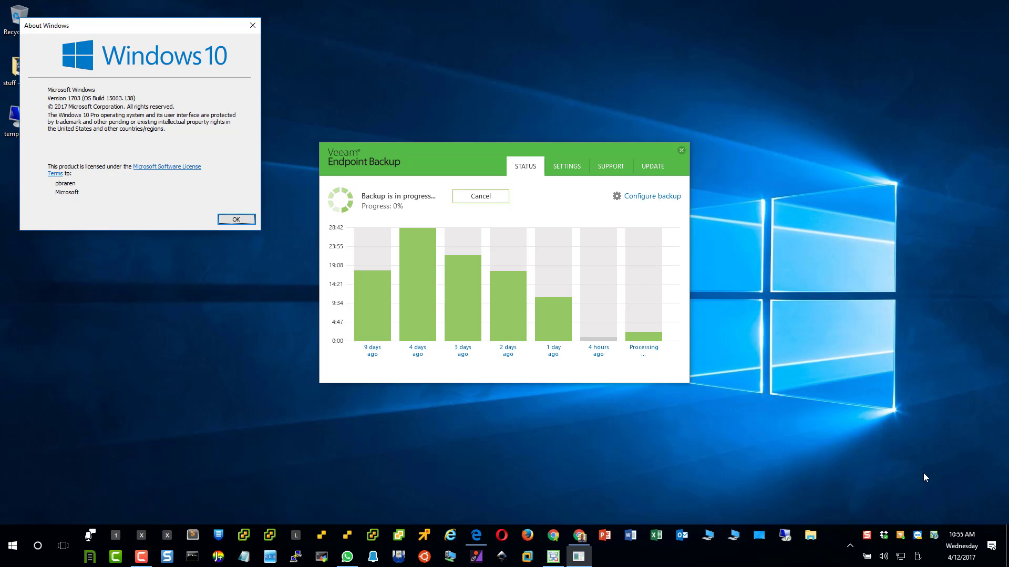
{"action": "left_click", "coordinate": [253, 28]}
{"action": "mouse_move", "coordinate": [579, 536]}
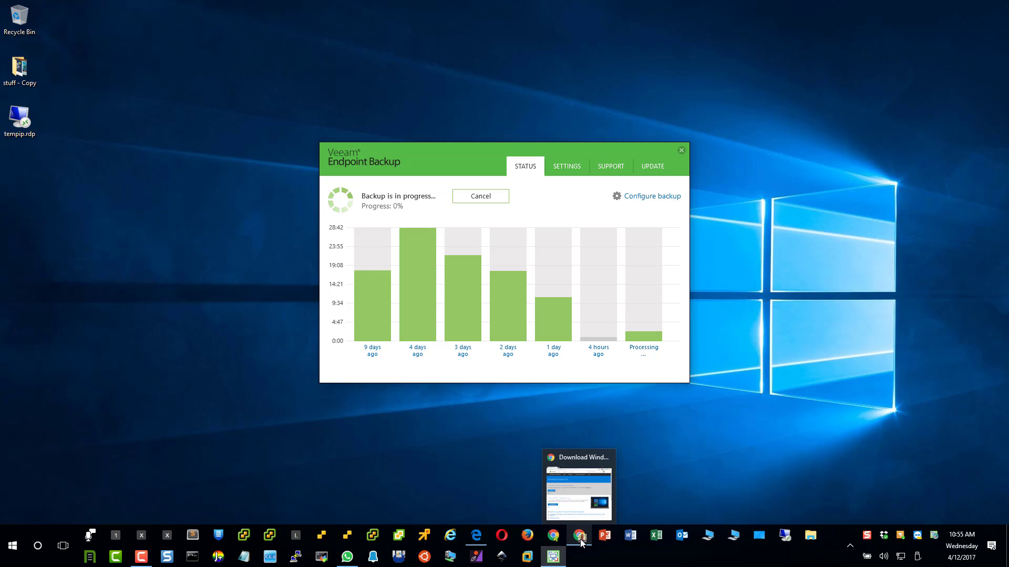
Search 'windows version desktop site:tinkertry.com' and open the TinkerTry build-number article.
{"action": "left_click", "coordinate": [580, 537]}
{"action": "left_click", "coordinate": [122, 17]}
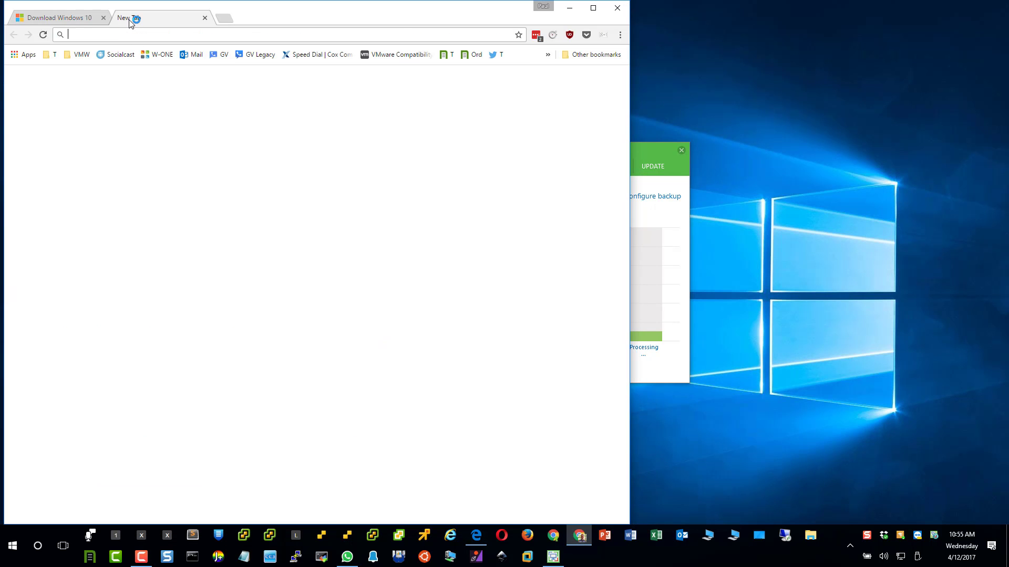
{"action": "type", "text": "windowsversion de"}
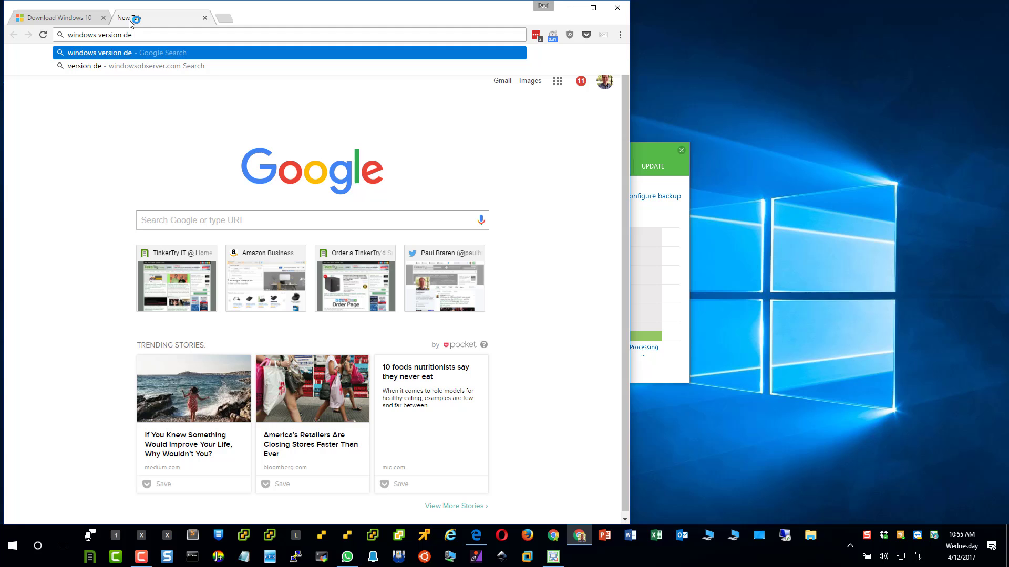
{"action": "type", "text": "sktop site:tink"}
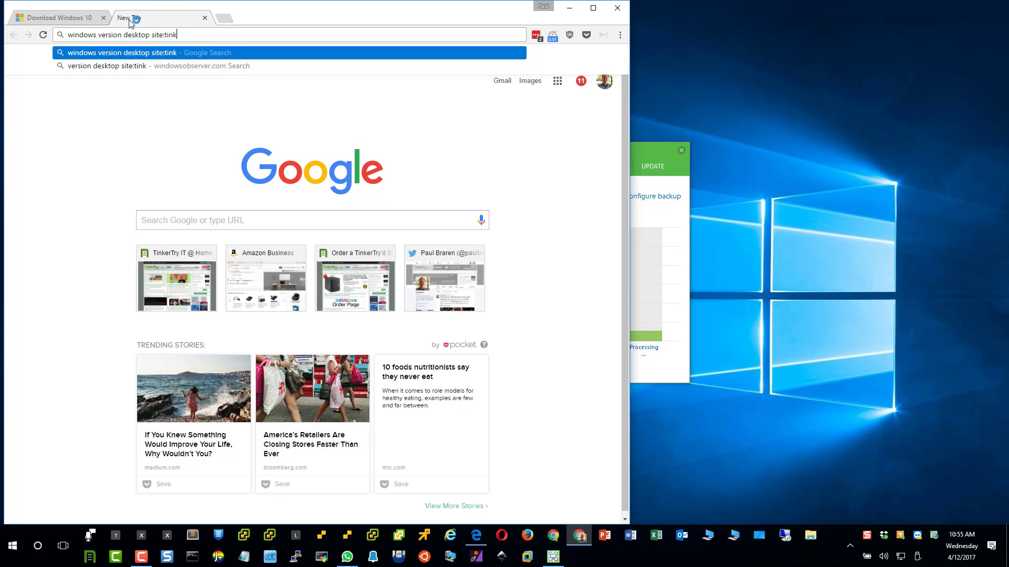
{"action": "type", "text": "ertry.com"}
{"action": "key", "text": "Return"}
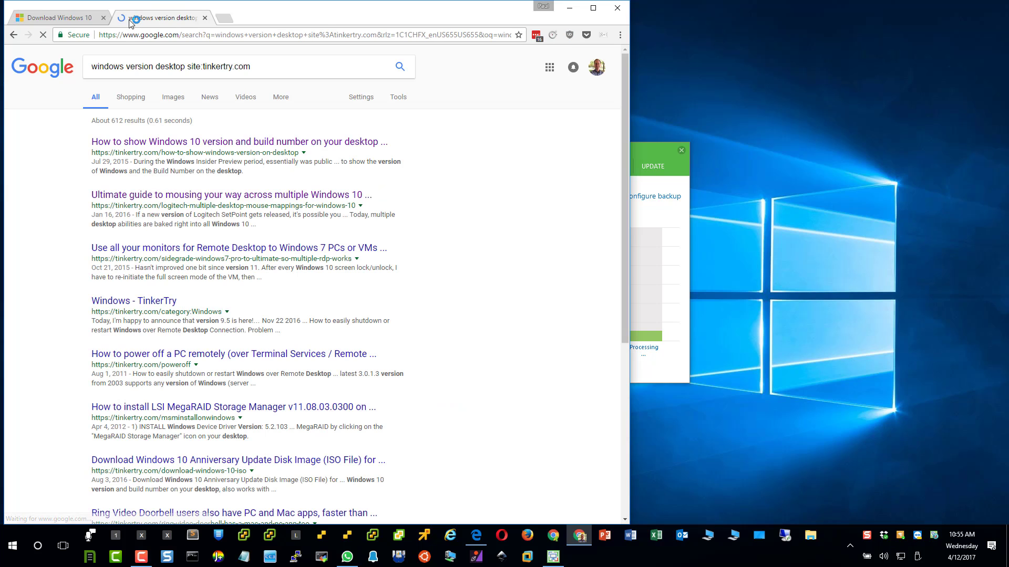
{"action": "left_click", "coordinate": [160, 139]}
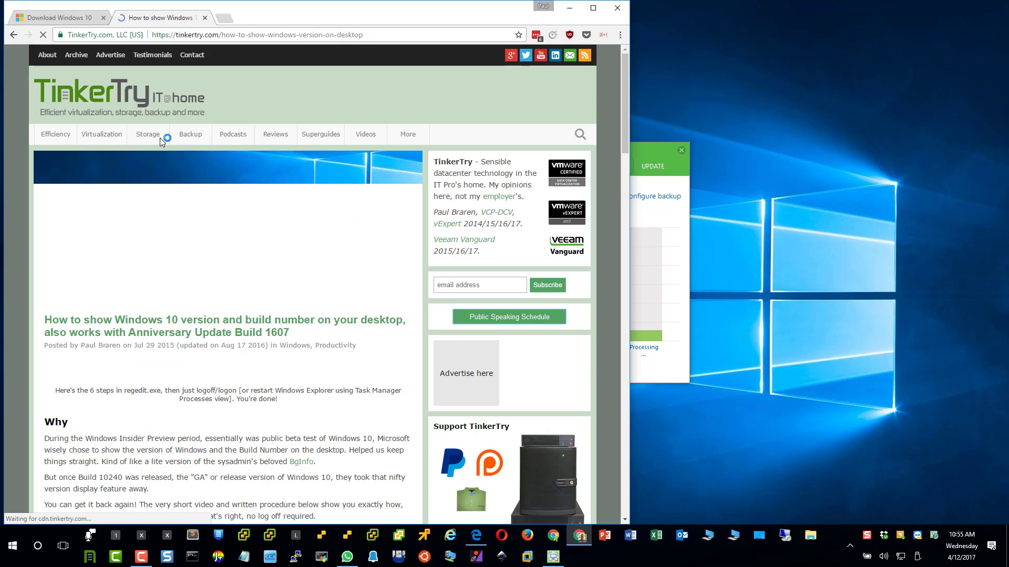
{"action": "scroll", "coordinate": [357, 324], "scroll_direction": "down", "scroll_amount": 2}
{"action": "scroll", "coordinate": [356, 323], "scroll_direction": "down", "scroll_amount": 2}
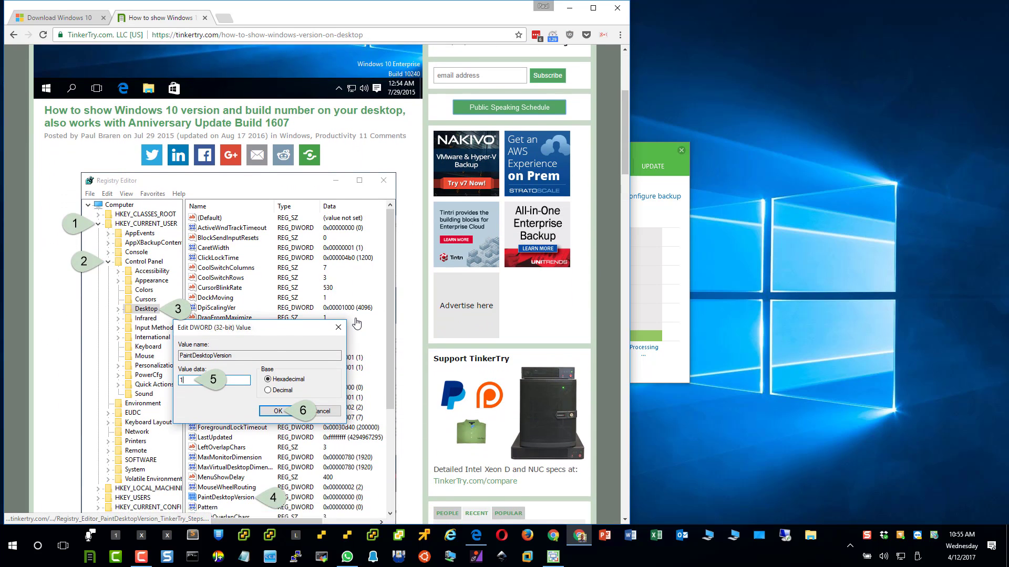
{"action": "scroll", "coordinate": [356, 323], "scroll_direction": "down", "scroll_amount": 1}
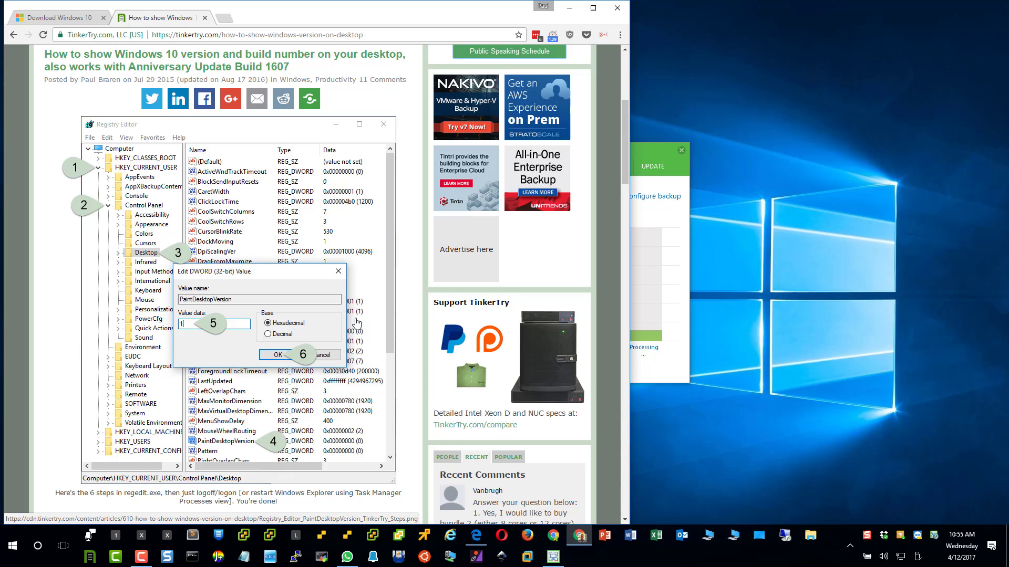
{"action": "key", "text": "super"}
{"action": "key", "text": "super"}
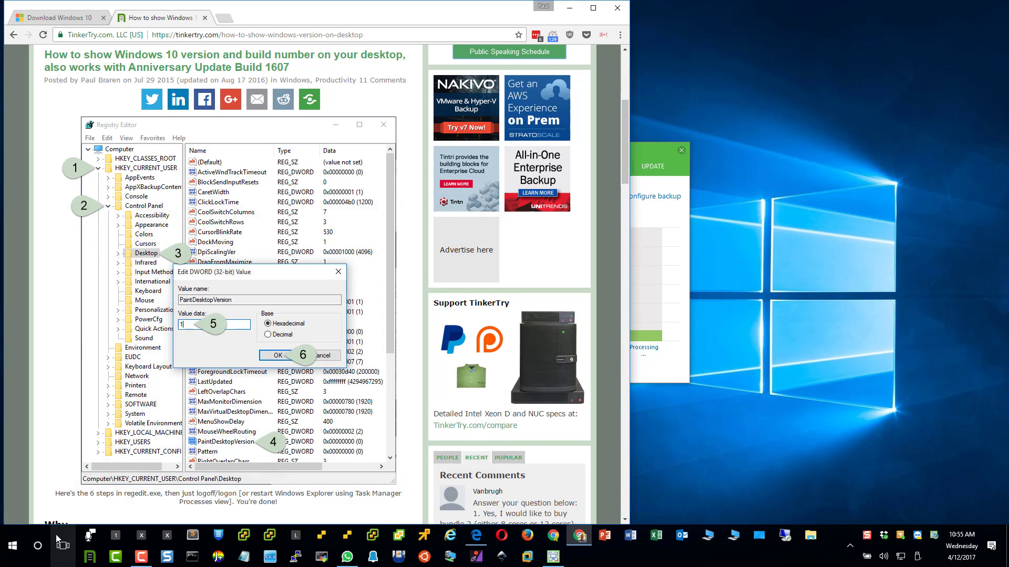
Launch regedit from Run and snap Registry Editor right with Chrome on the left.
{"action": "right_click", "coordinate": [12, 550]}
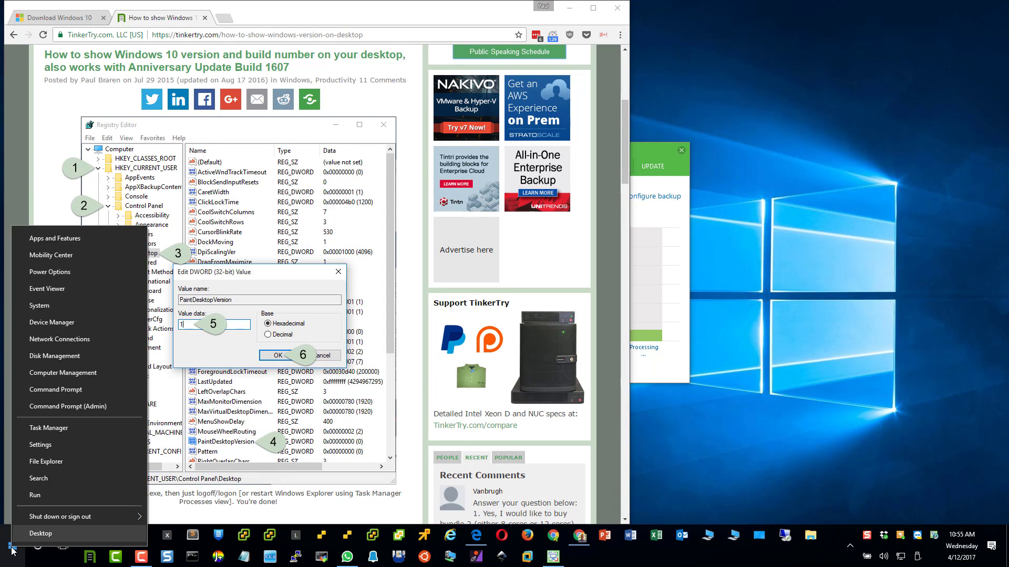
{"action": "left_click", "coordinate": [71, 494]}
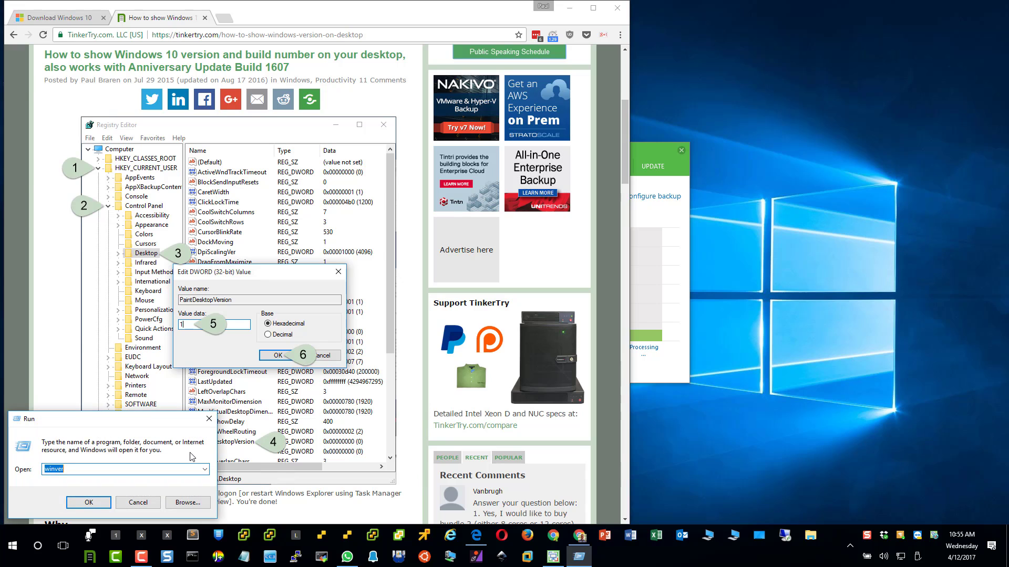
{"action": "type", "text": "regedit"}
{"action": "key", "text": "Return"}
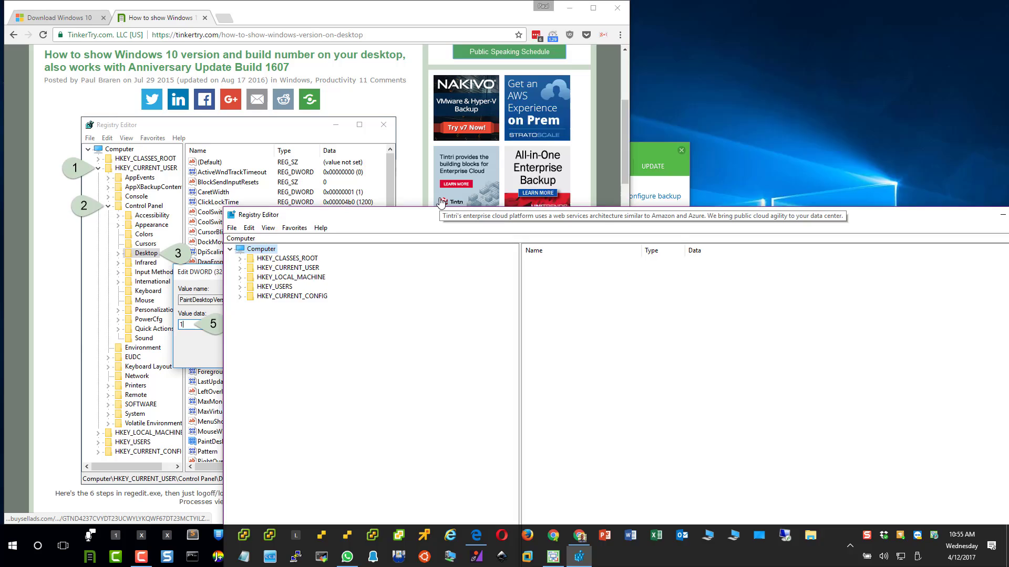
{"action": "key", "text": "super+Right"}
{"action": "key", "text": "Return"}
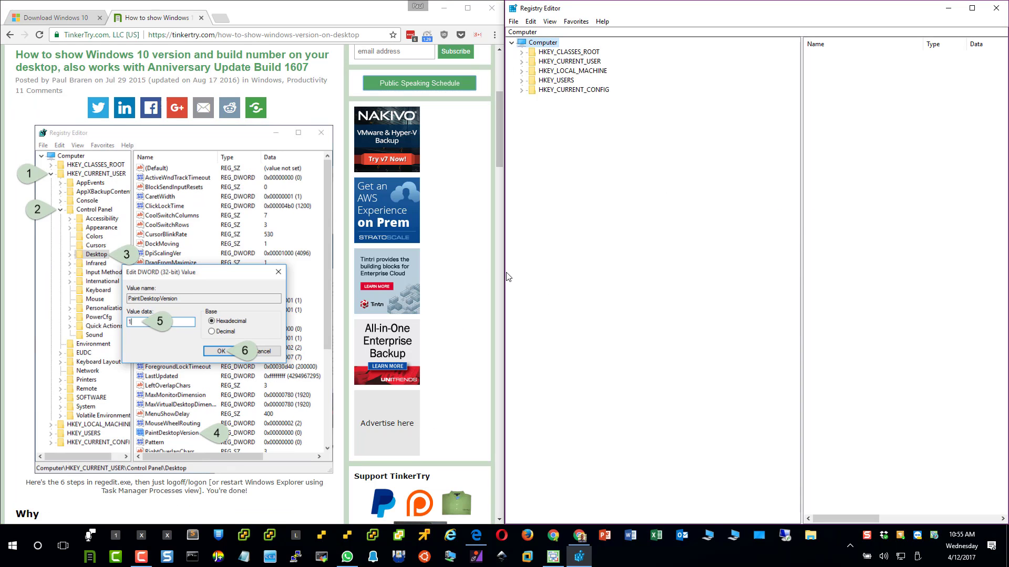
Resize Registry Editor and enlarge the article's PaintDesktopVersion registry screenshot for reference.
{"action": "left_click_drag", "start_coordinate": [507, 277], "coordinate": [351, 274]}
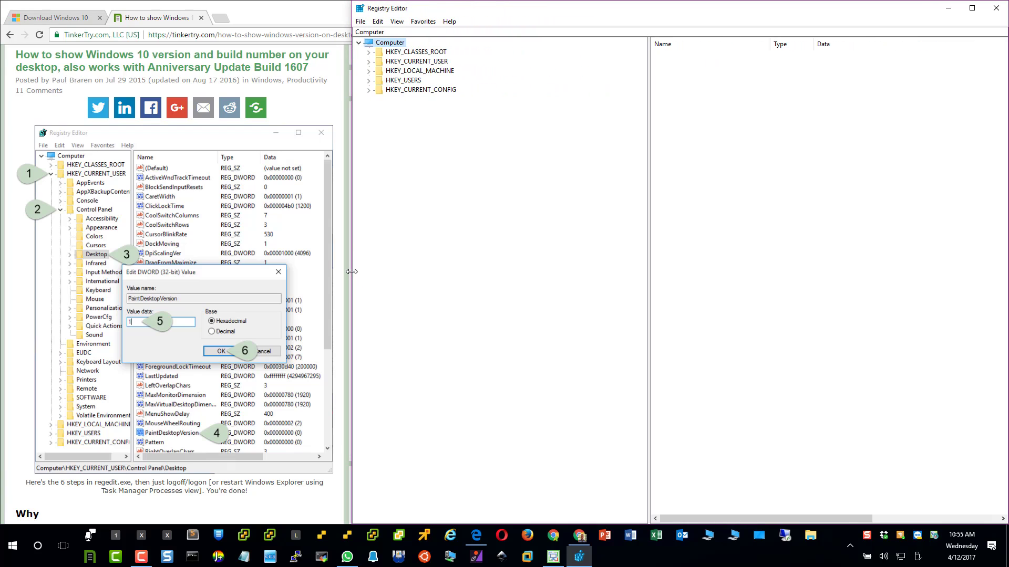
{"action": "left_click", "coordinate": [260, 268]}
{"action": "left_click", "coordinate": [733, 282]}
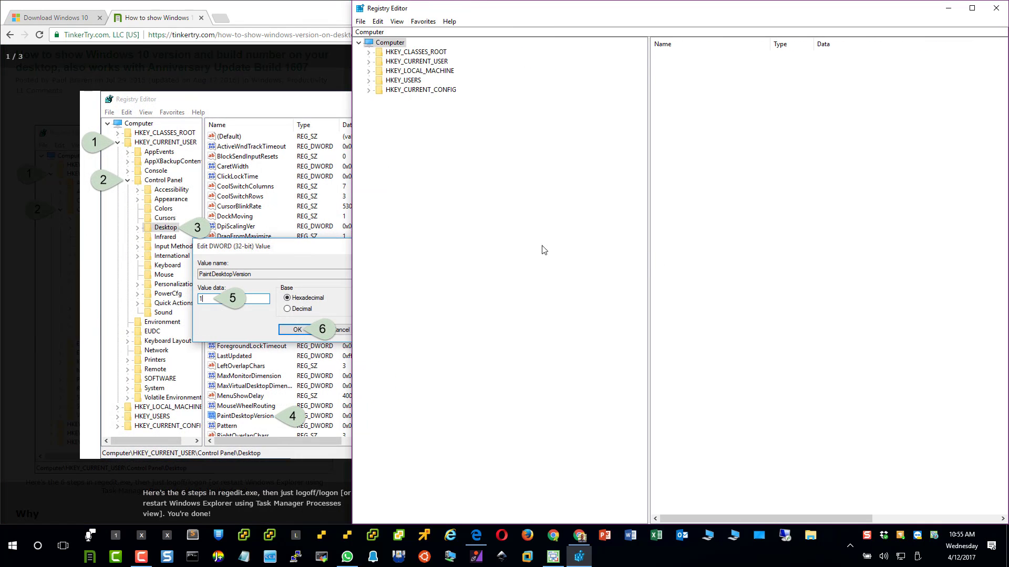
{"action": "left_click_drag", "start_coordinate": [349, 224], "coordinate": [405, 234]}
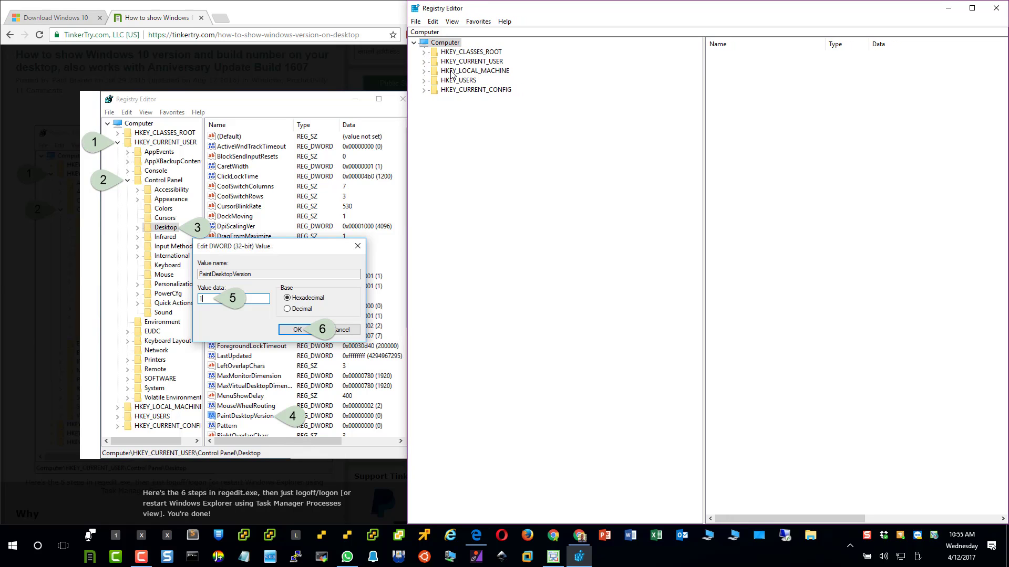
Under HKEY_CURRENT_USER\Control Panel\Desktop, set PaintDesktopVersion to 1 and confirm.
{"action": "left_click", "coordinate": [424, 61]}
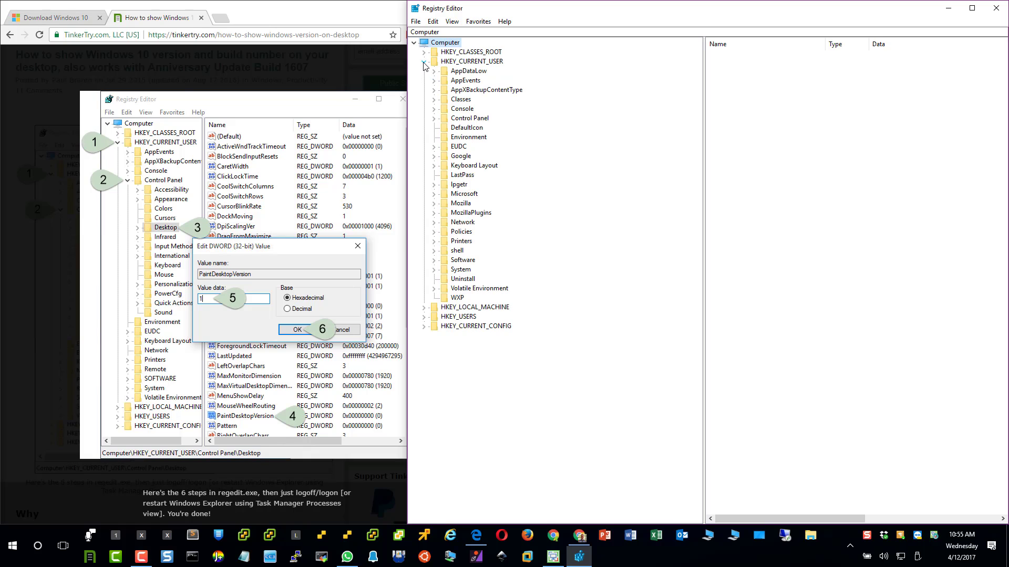
{"action": "left_click", "coordinate": [432, 119]}
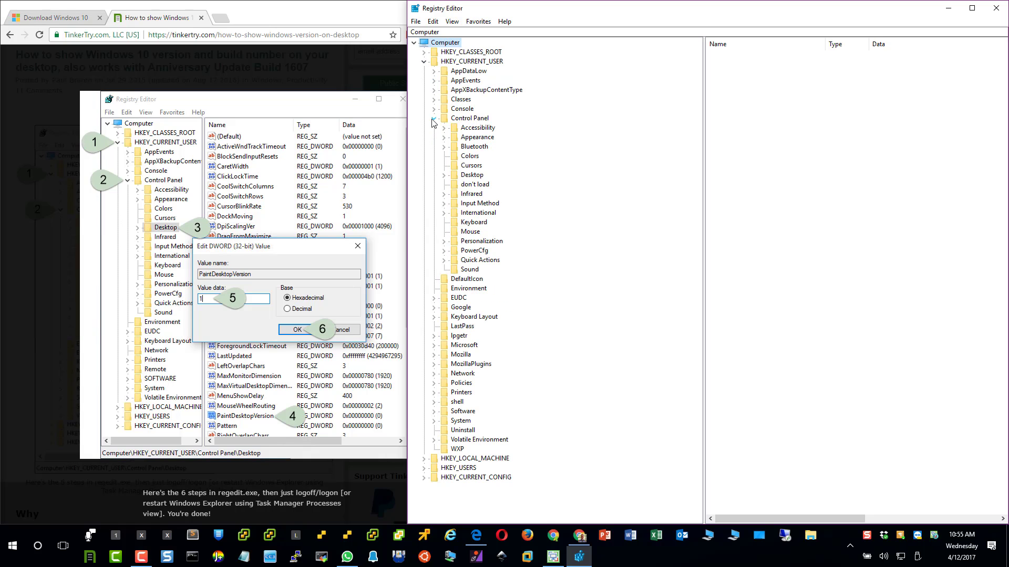
{"action": "left_click", "coordinate": [472, 176]}
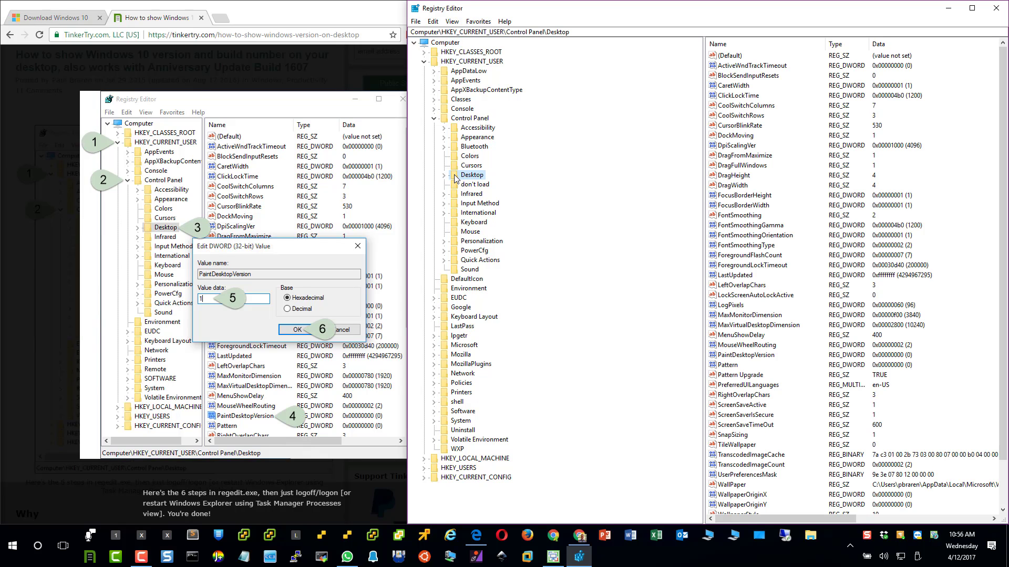
{"action": "double_click", "coordinate": [749, 354]}
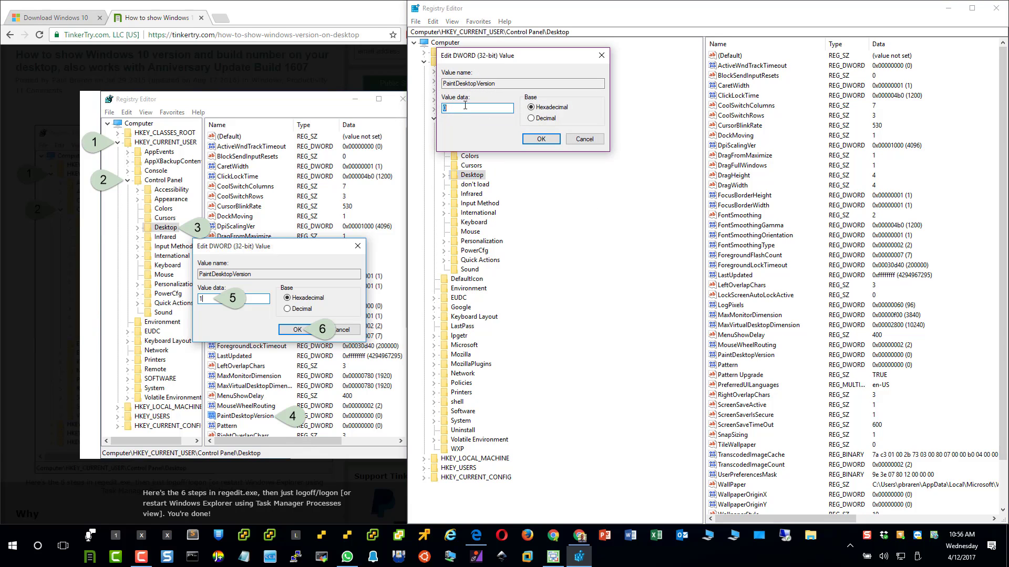
{"action": "type", "text": "1"}
{"action": "left_click", "coordinate": [541, 139]}
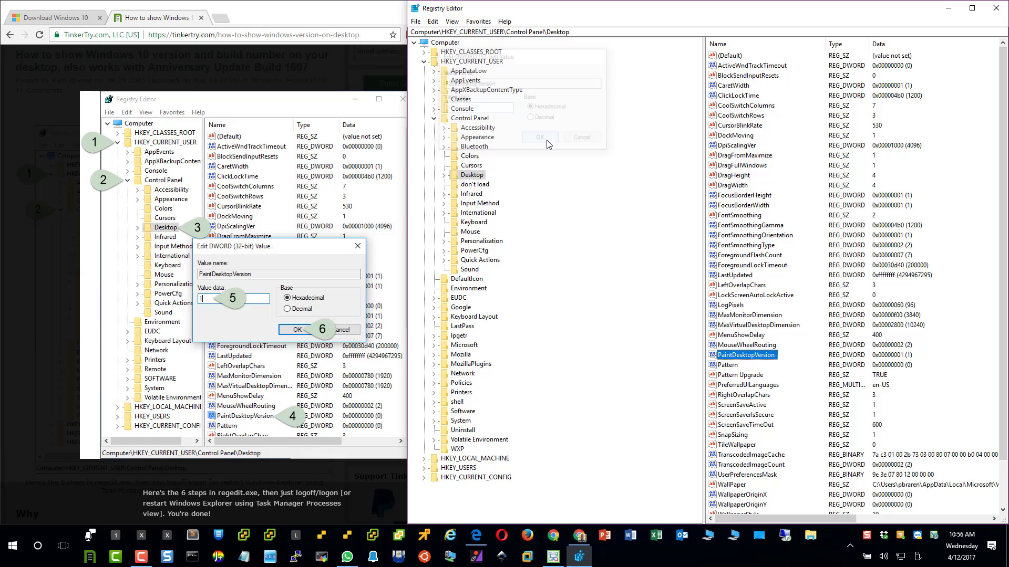
Close Registry Editor and dismiss the enlarged screenshot in Chrome's TinkerTry article.
{"action": "left_click", "coordinate": [995, 8]}
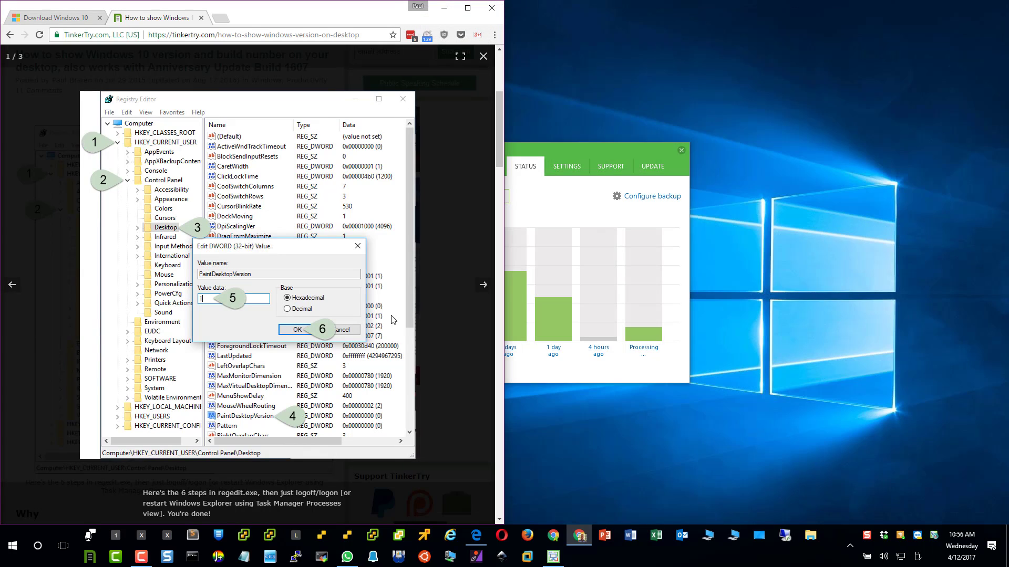
{"action": "left_click", "coordinate": [440, 302]}
{"action": "scroll", "coordinate": [275, 359], "scroll_direction": "down", "scroll_amount": 3}
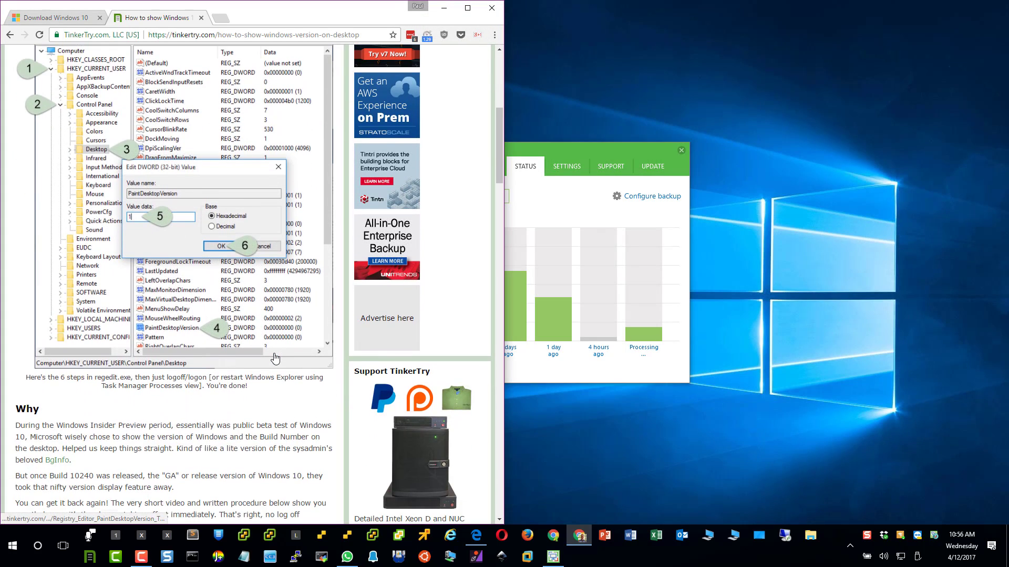
{"action": "scroll", "coordinate": [275, 359], "scroll_direction": "up", "scroll_amount": 2}
{"action": "scroll", "coordinate": [275, 359], "scroll_direction": "down", "scroll_amount": 2}
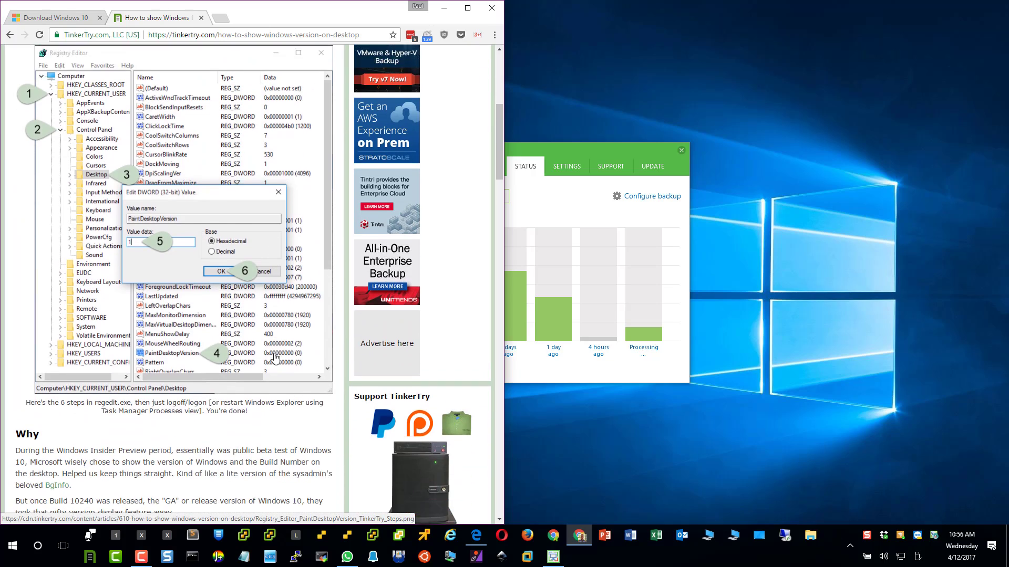
{"action": "scroll", "coordinate": [275, 358], "scroll_direction": "down", "scroll_amount": 1}
{"action": "scroll", "coordinate": [276, 358], "scroll_direction": "down", "scroll_amount": 1}
{"action": "scroll", "coordinate": [275, 359], "scroll_direction": "up", "scroll_amount": 5}
{"action": "scroll", "coordinate": [275, 359], "scroll_direction": "down", "scroll_amount": 2}
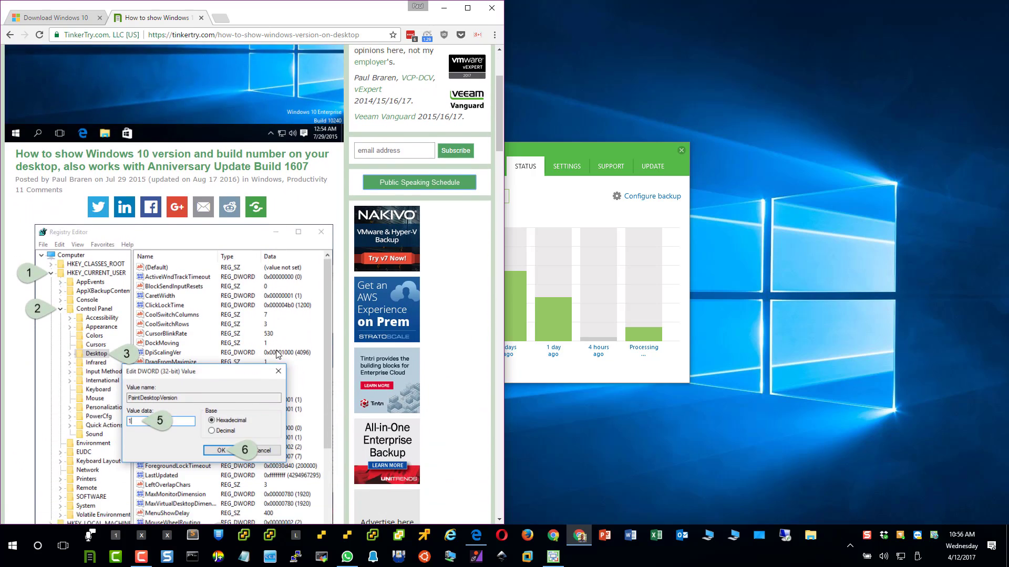
{"action": "scroll", "coordinate": [275, 356], "scroll_direction": "up", "scroll_amount": 3}
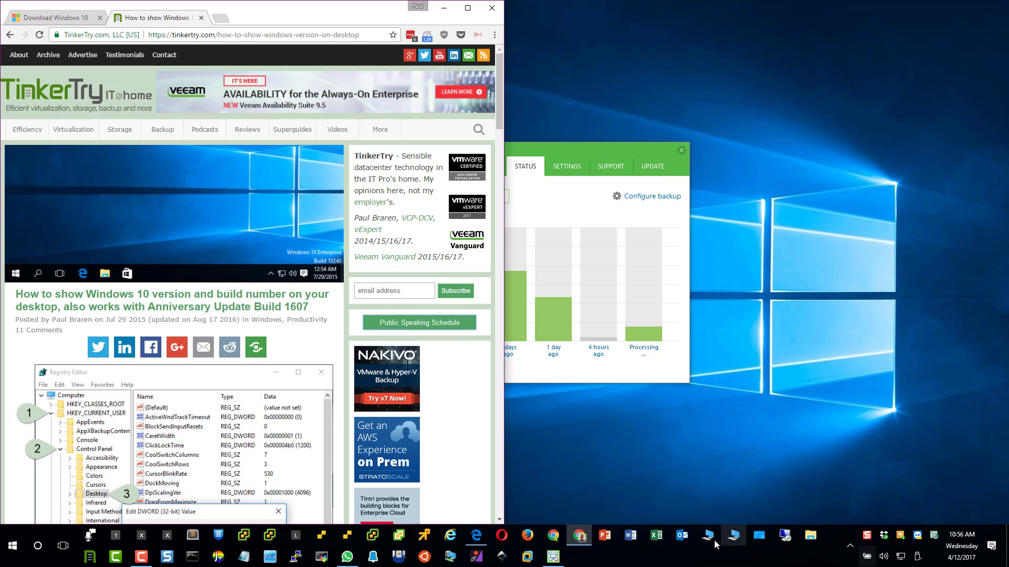
Launch Task Manager from the taskbar and expand it to the full process view.
{"action": "right_click", "coordinate": [651, 555]}
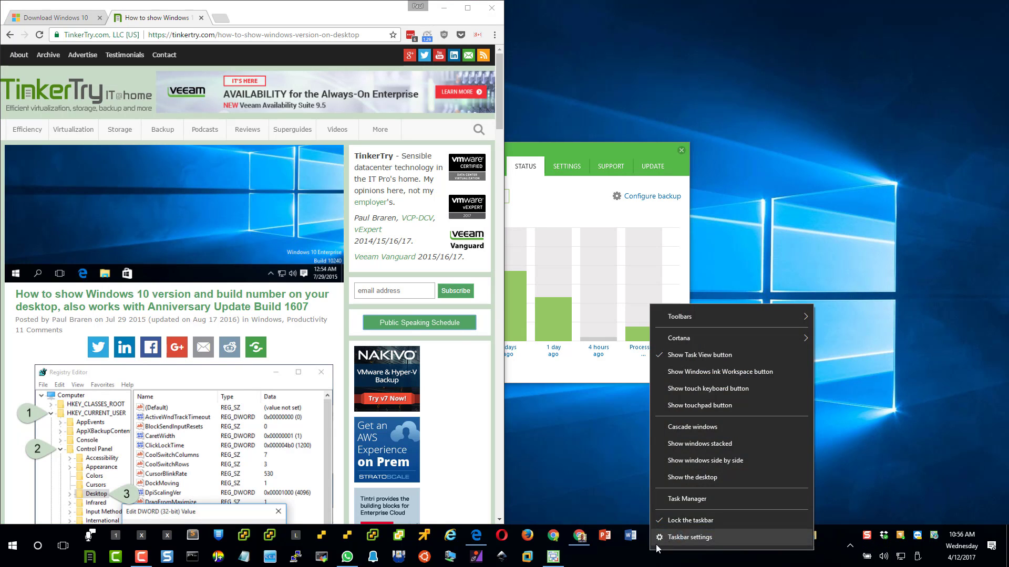
{"action": "left_click", "coordinate": [679, 504]}
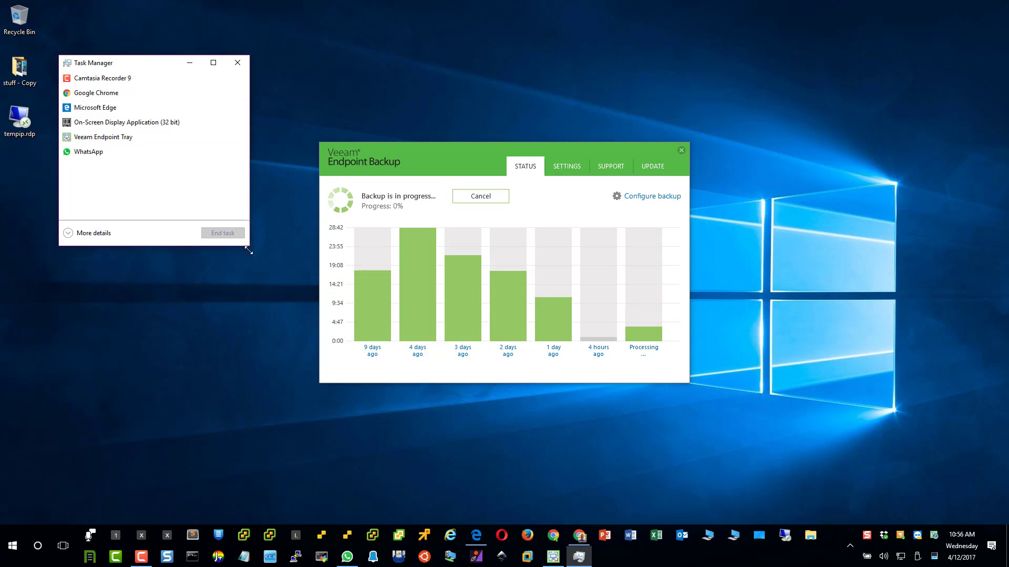
{"action": "left_click", "coordinate": [72, 233]}
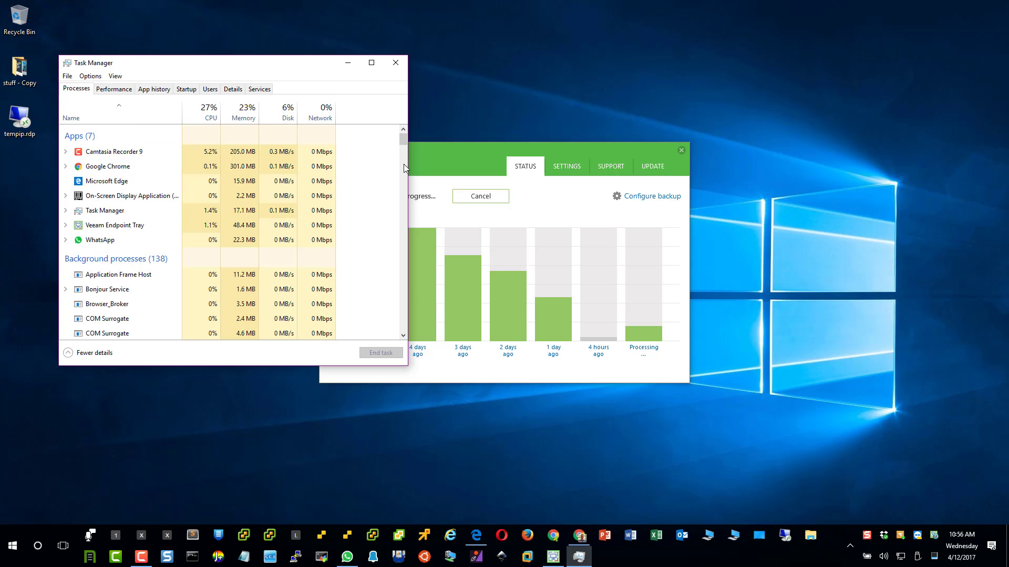
{"action": "left_click_drag", "start_coordinate": [406, 141], "coordinate": [411, 323]}
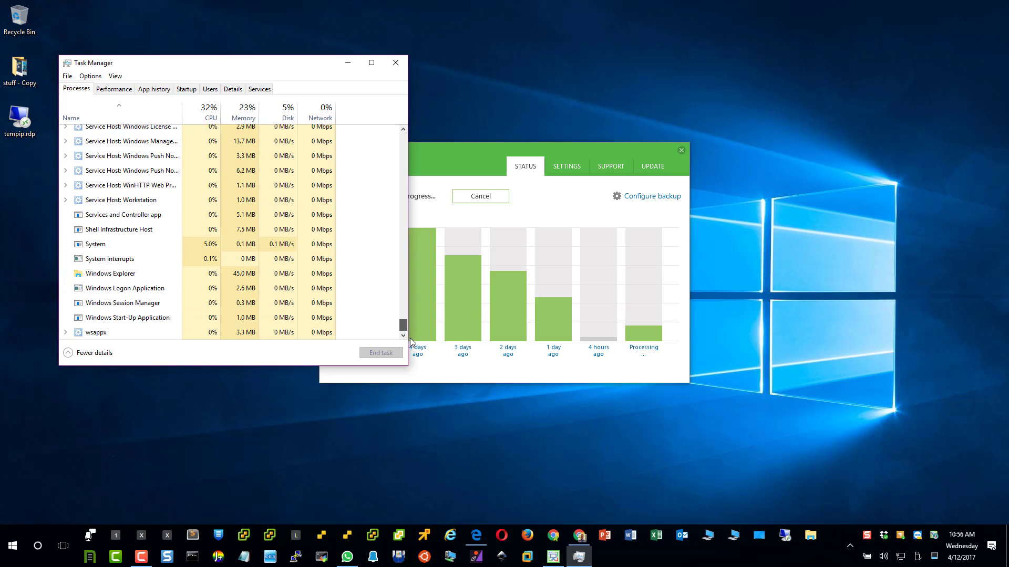
Restart Windows Explorer to show the build watermark, then close Task Manager.
{"action": "left_click", "coordinate": [139, 277]}
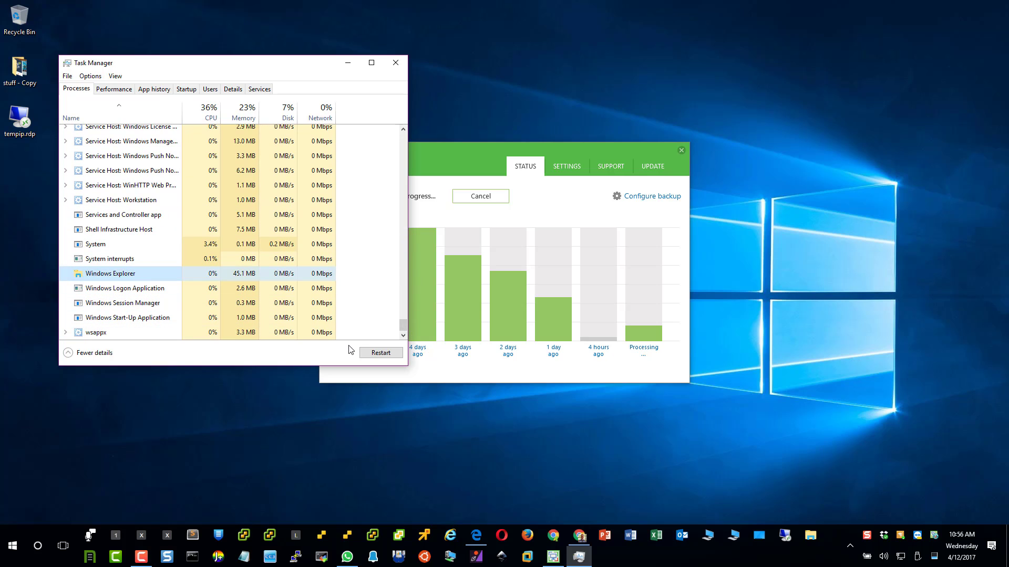
{"action": "left_click", "coordinate": [395, 356]}
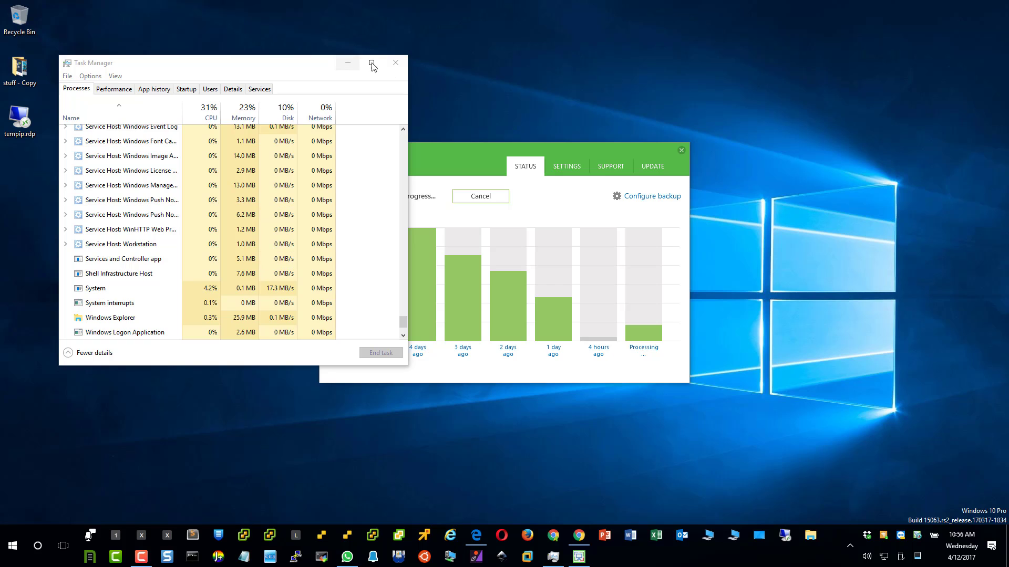
{"action": "left_click", "coordinate": [393, 62]}
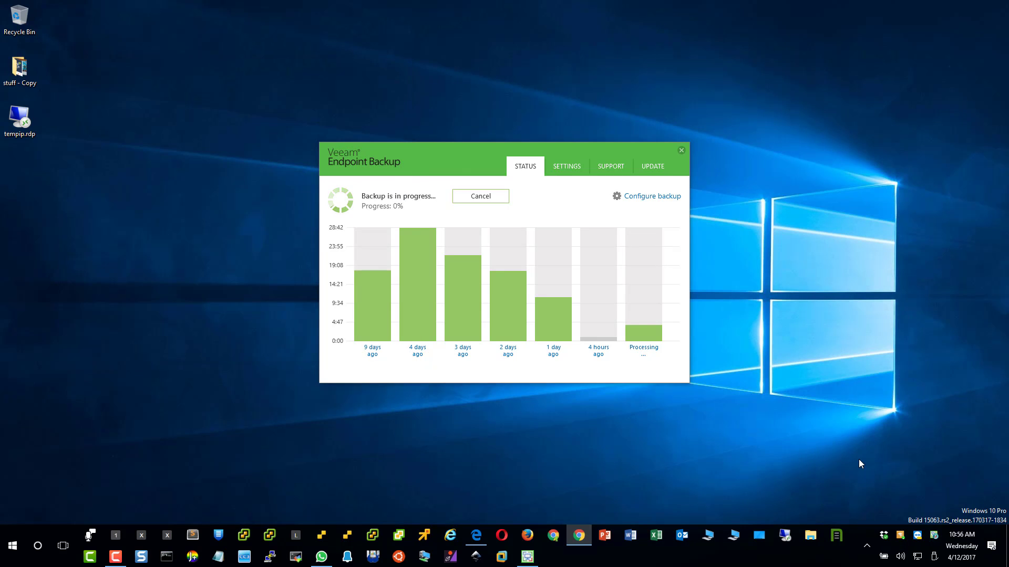